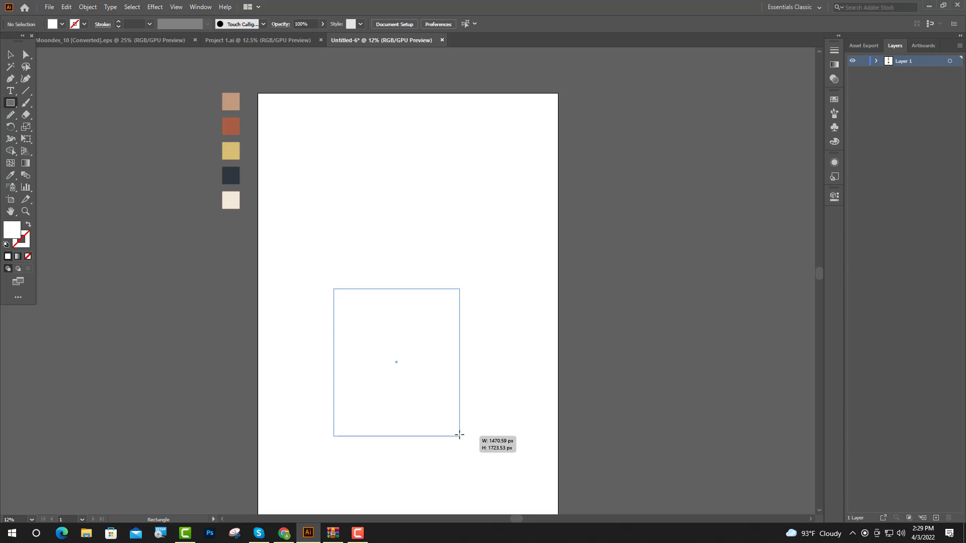
# Draw a rectangle about 1471 by 1724 px in the artboard's lower half, outlined in the rust swatch colour without a fill
pyautogui.moveTo(459, 436); pyautogui.dragTo(459, 436)
pyautogui.click(11, 55)
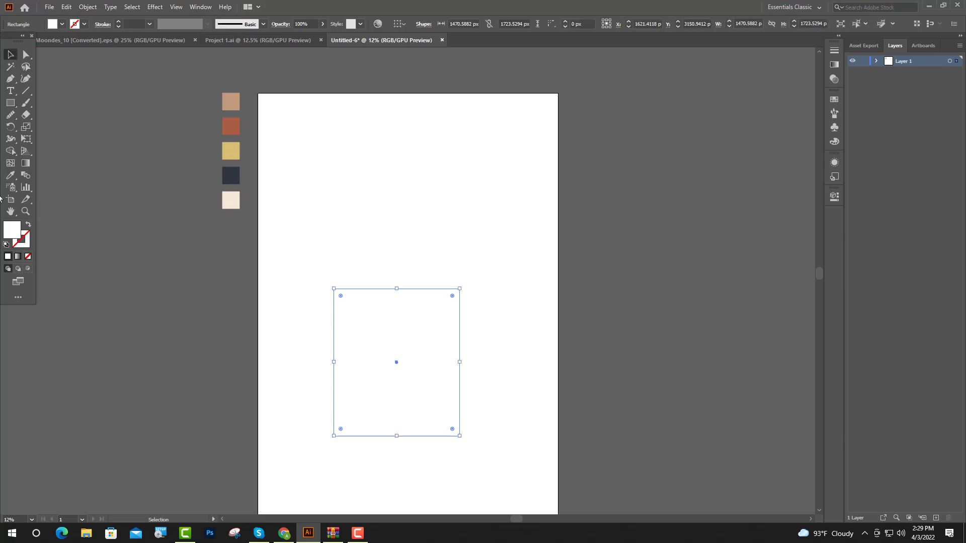
pyautogui.click(10, 176)
pyautogui.click(229, 134)
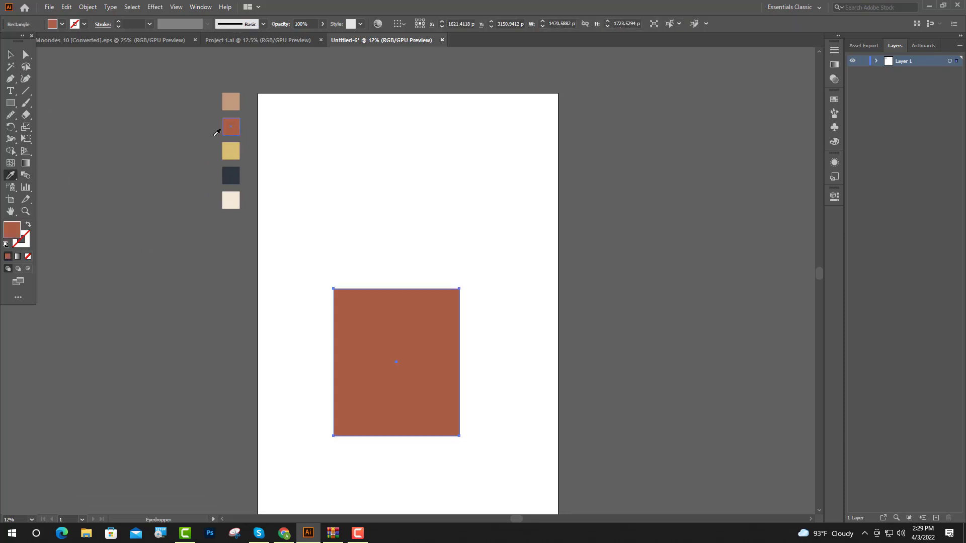
pyautogui.click(10, 54)
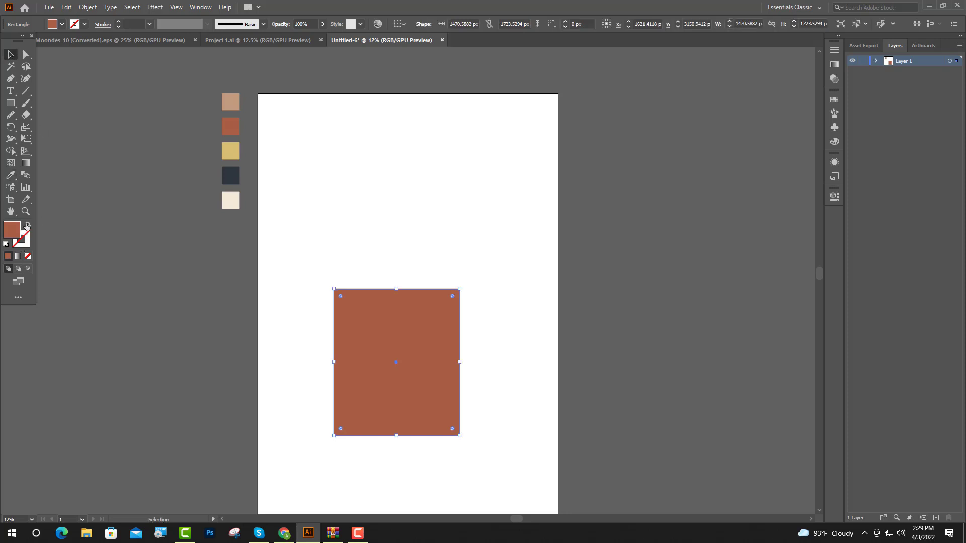
pyautogui.click(29, 226)
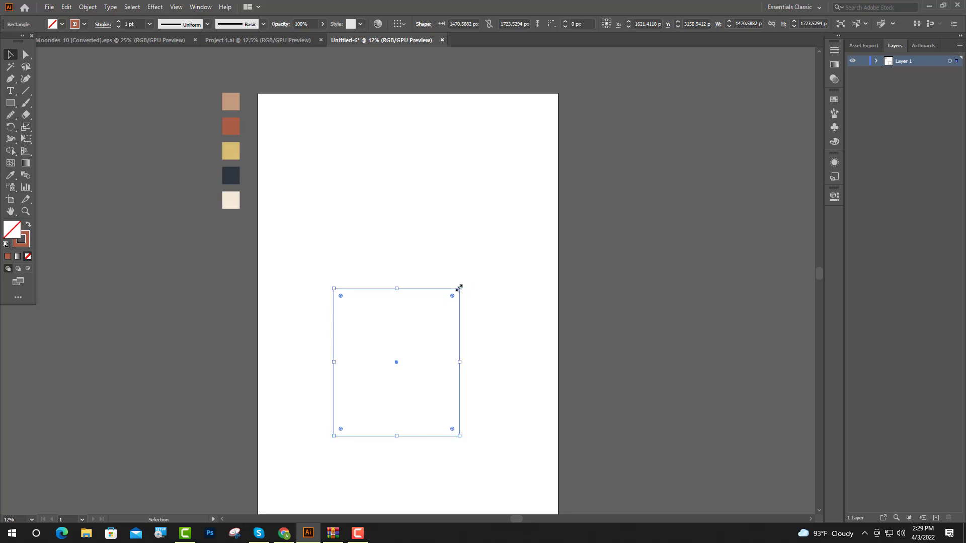
# Make a smaller, narrower copy of the rectangle inside it, standing on the same bottom edge
pyautogui.moveTo(461, 288); pyautogui.dragTo(410, 337)
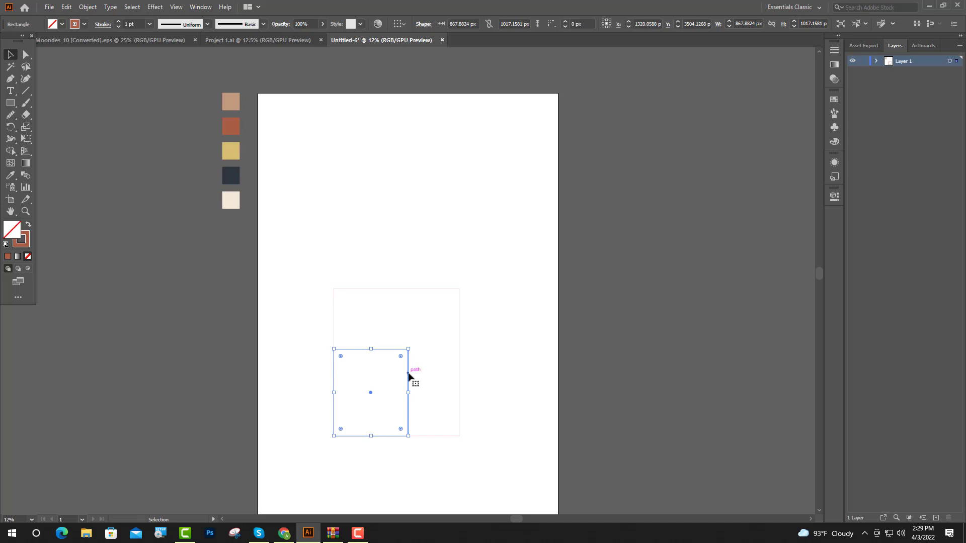
pyautogui.moveTo(408, 375); pyautogui.dragTo(430, 392)
pyautogui.click(484, 394)
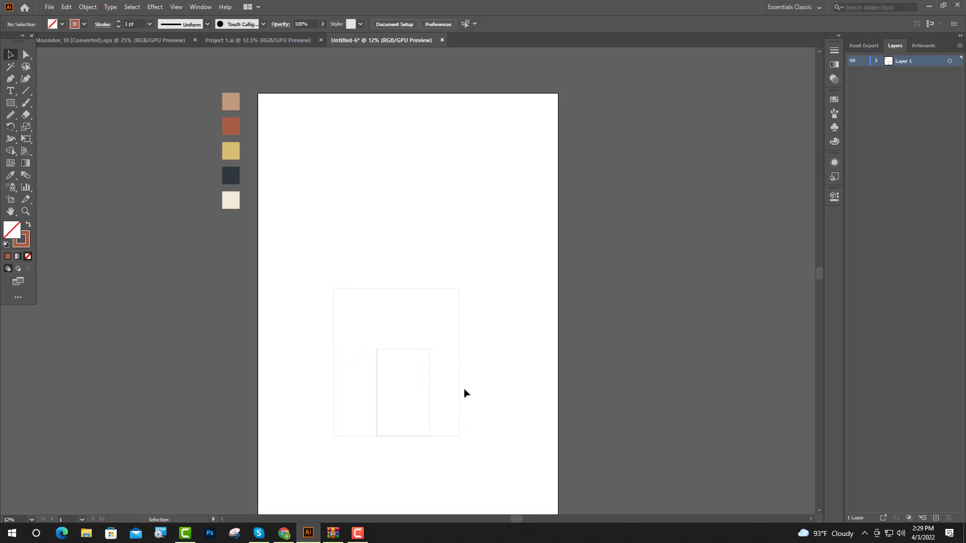
# Align the large and small rectangles to each other on their horizontal centers
pyautogui.click(460, 393)
pyautogui.keyDown('shift'); pyautogui.click(430, 391); pyautogui.keyUp('shift')
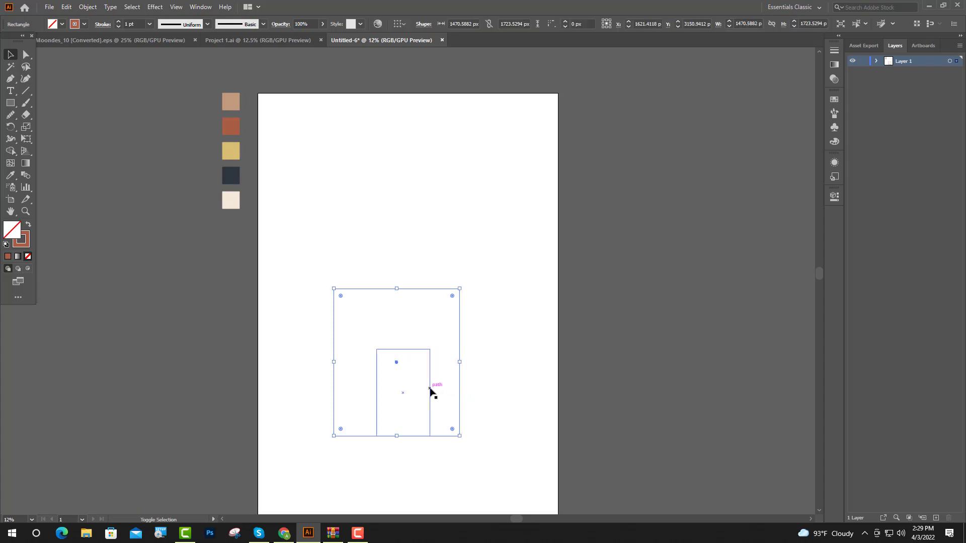
pyautogui.click(430, 24)
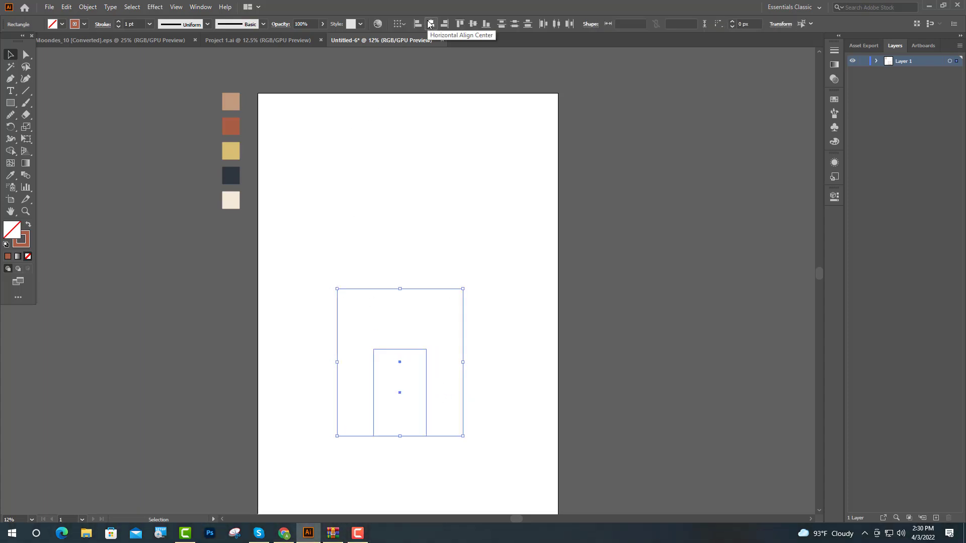
pyautogui.click(492, 209)
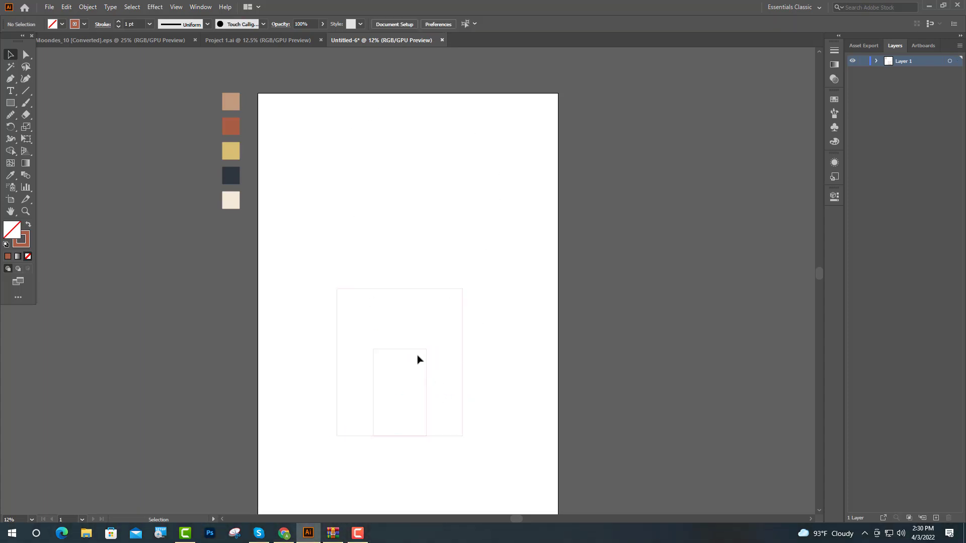
# Make the inner rectangle narrower and taller, about 497 by 1177 px, keeping it centered on the same bottom edge
pyautogui.scroll(-3, 418, 359)
pyautogui.scroll(5, 423, 384)
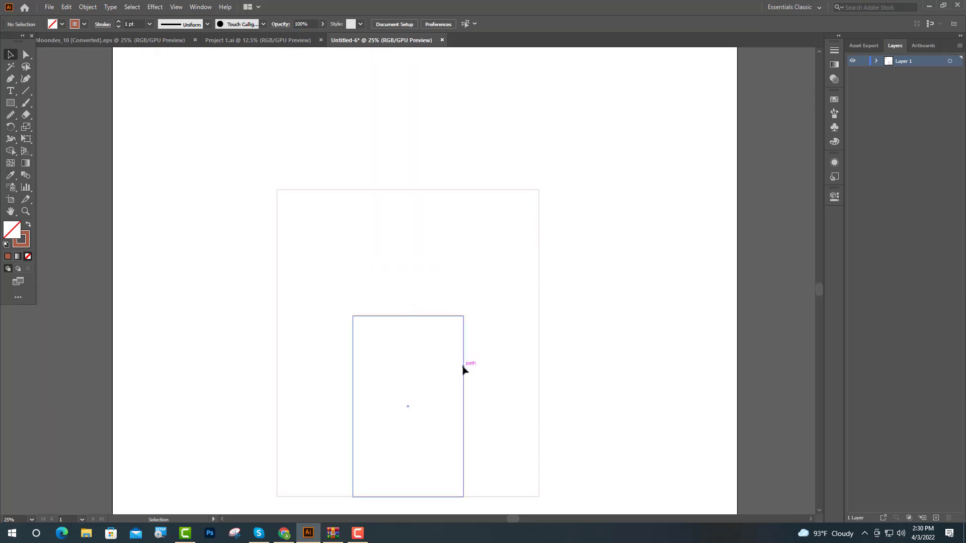
pyautogui.click(463, 366)
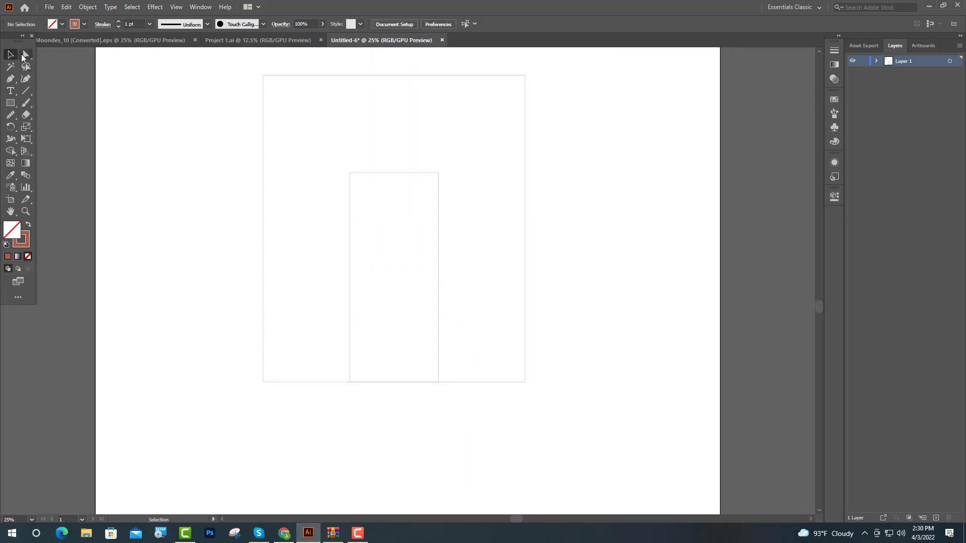
# Delete the bottom segment of both the outer and inner rectangles so they are open at the base
pyautogui.click(26, 55)
pyautogui.click(315, 383)
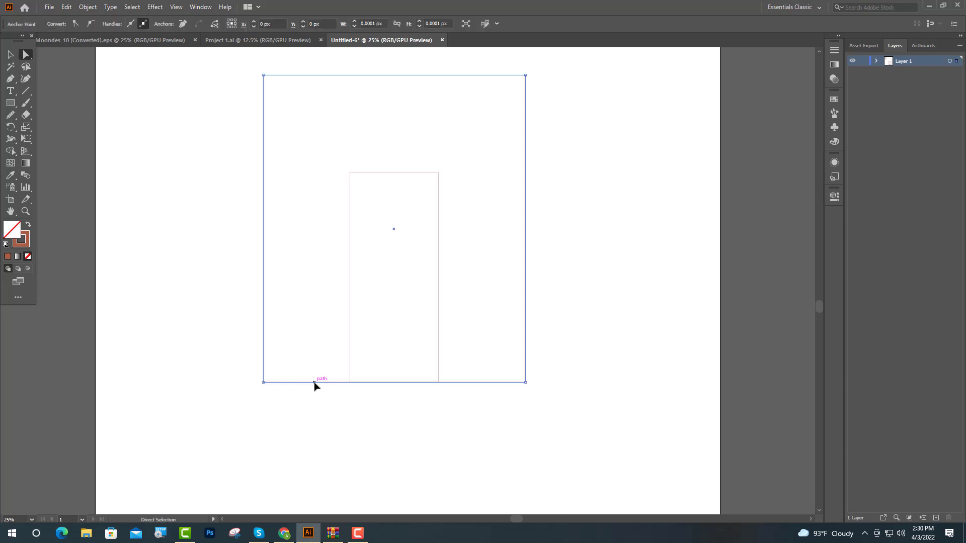
pyautogui.click(315, 382)
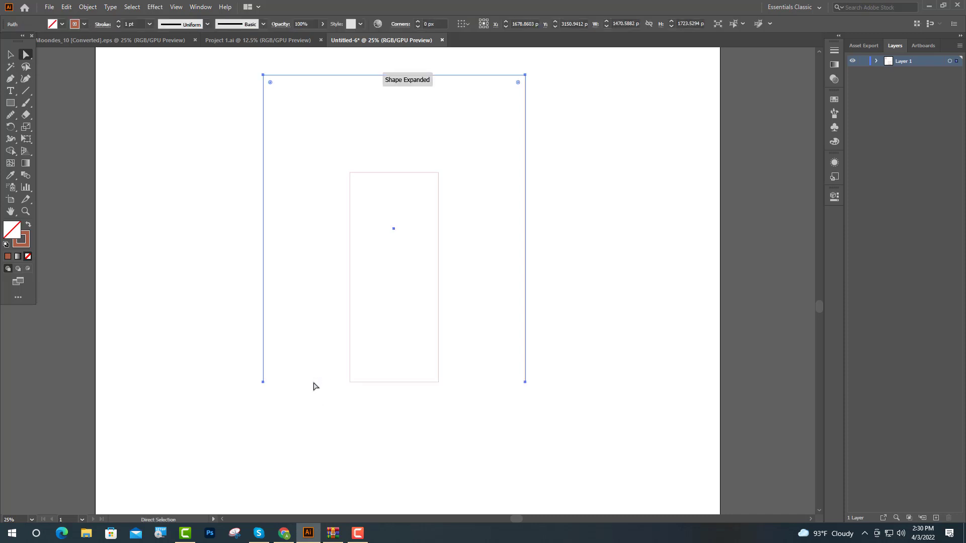
pyautogui.click(375, 382)
pyautogui.click(375, 383)
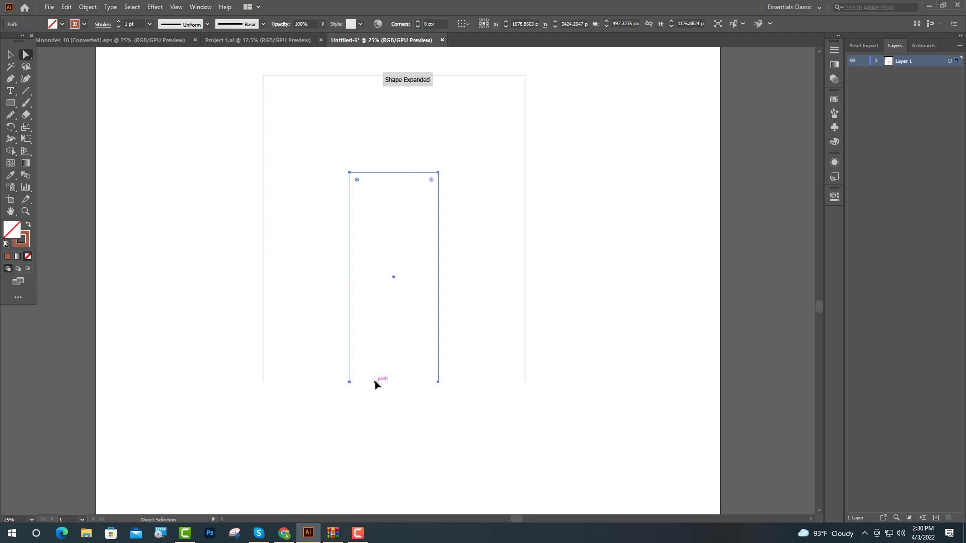
# Round the outer shape's two top corners fully into a semicircular arch, with a radius of about 735 px
pyautogui.click(263, 75)
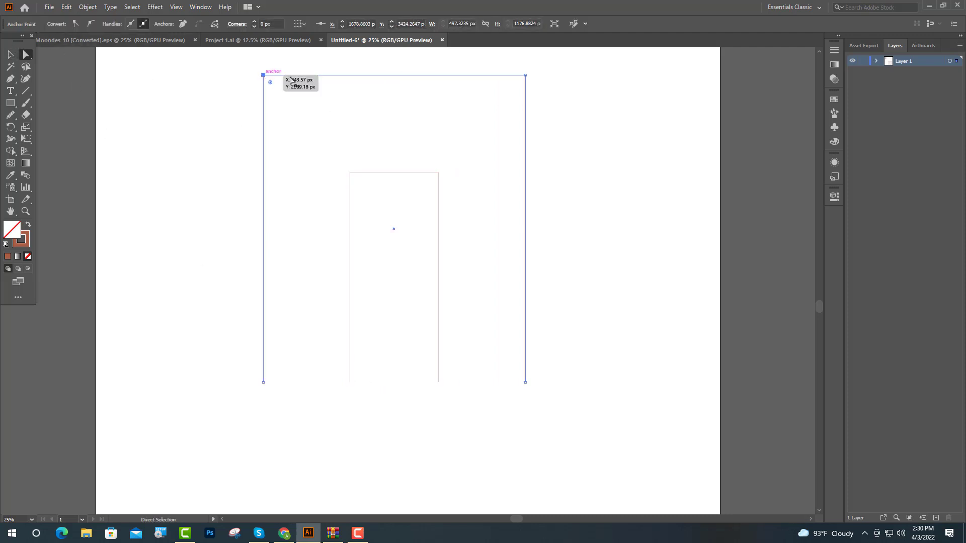
pyautogui.keyDown('shift'); pyautogui.click(525, 75); pyautogui.keyUp('shift')
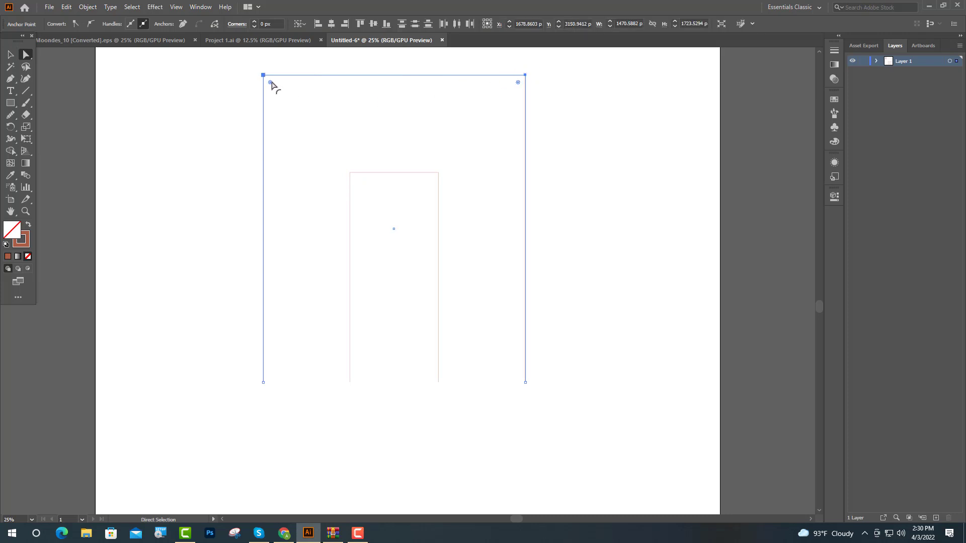
pyautogui.moveTo(271, 84); pyautogui.dragTo(418, 244)
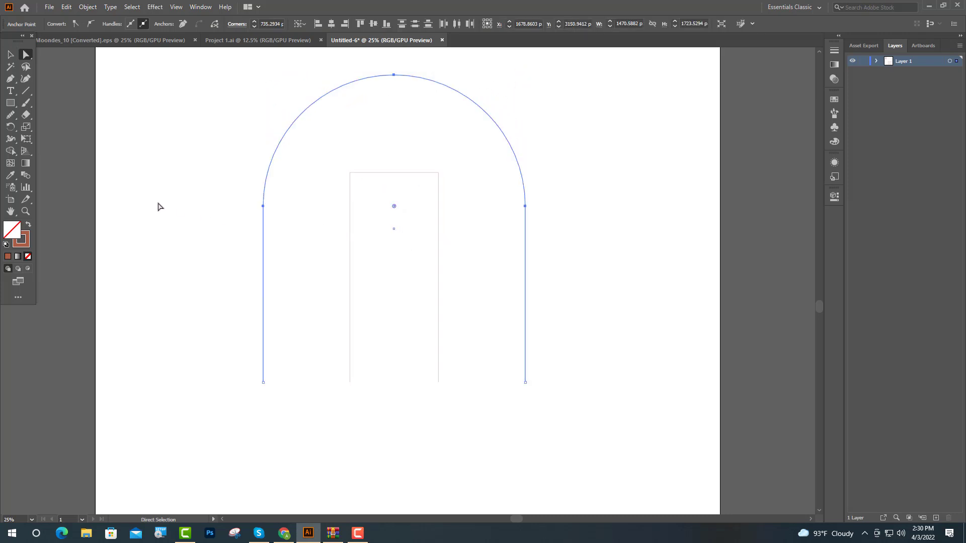
# Round the inner shape's two top corners fully into a semicircular arch, with a radius of about 249 px
pyautogui.click(351, 172)
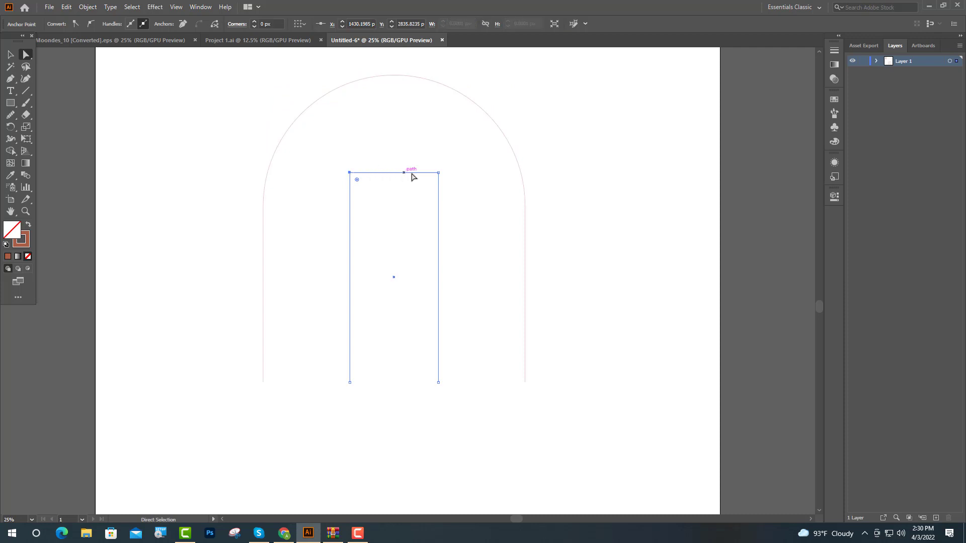
pyautogui.keyDown('shift'); pyautogui.click(438, 173); pyautogui.keyUp('shift')
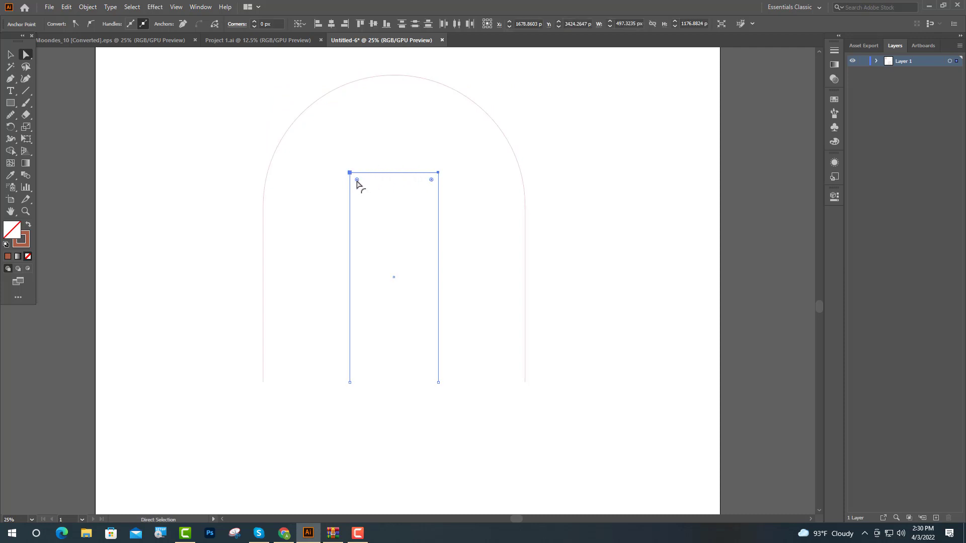
pyautogui.moveTo(357, 182); pyautogui.dragTo(419, 296)
pyautogui.click(10, 54)
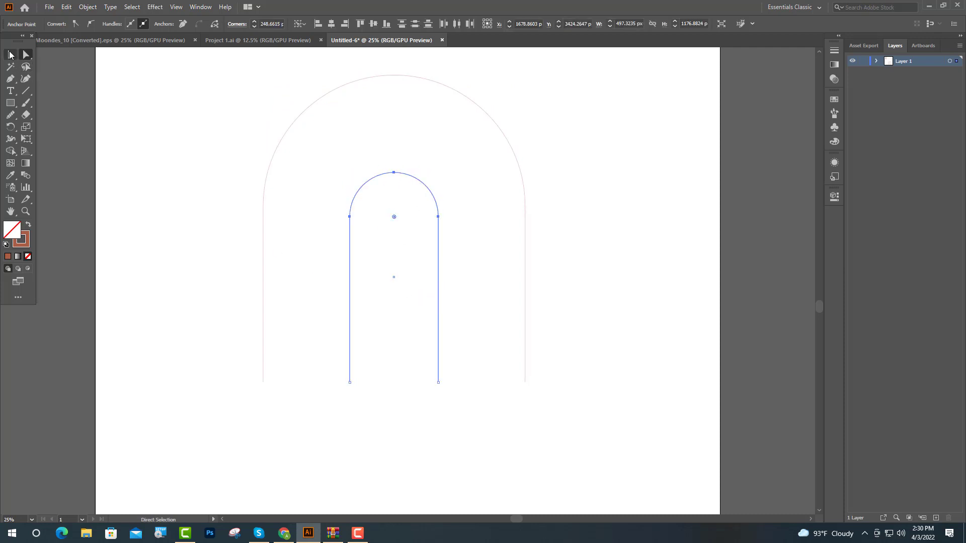
pyautogui.click(159, 185)
# Apply the large round Touch Calligraphic brush to both arches and set their stroke weight to 7 pt
pyautogui.click(266, 196)
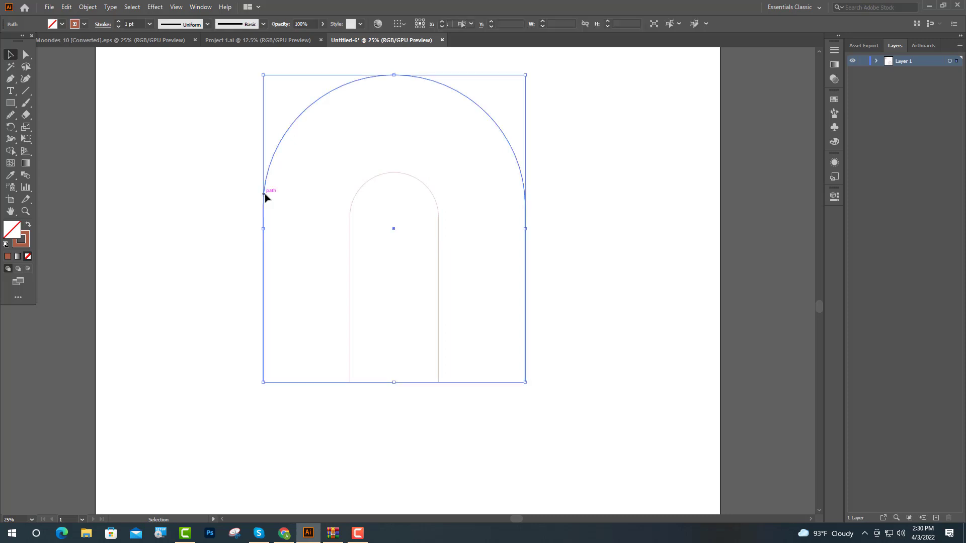
pyautogui.keyDown('shift'); pyautogui.click(349, 227); pyautogui.keyUp('shift')
pyautogui.click(834, 114)
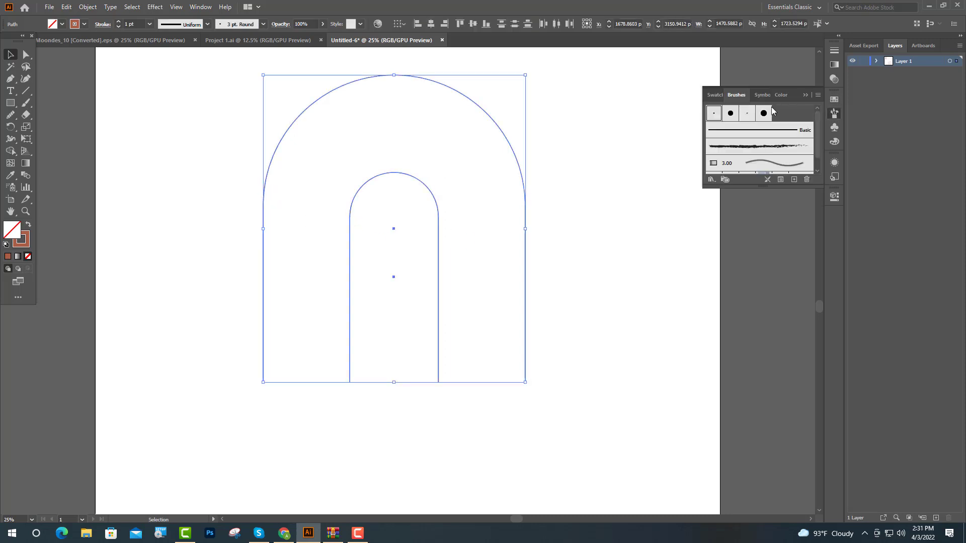
pyautogui.click(764, 113)
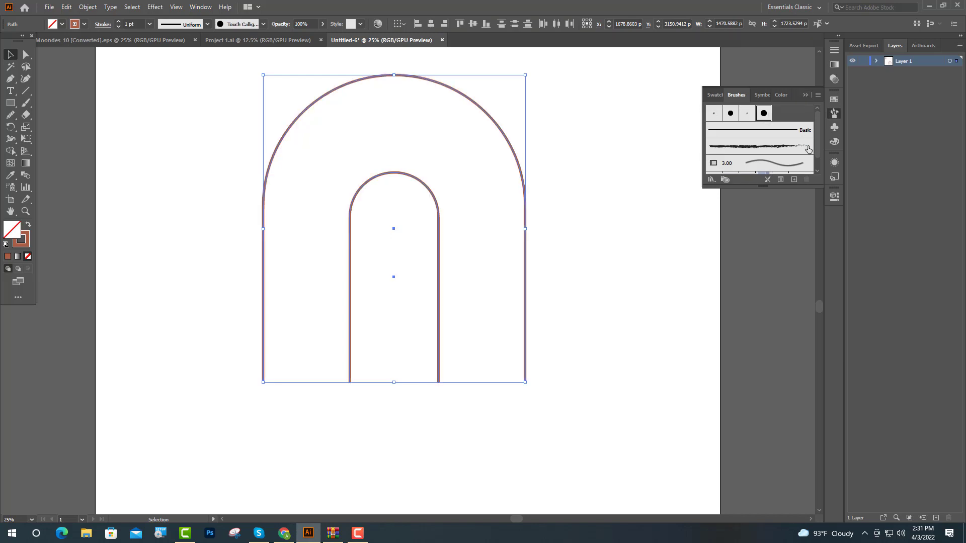
pyautogui.click(834, 197)
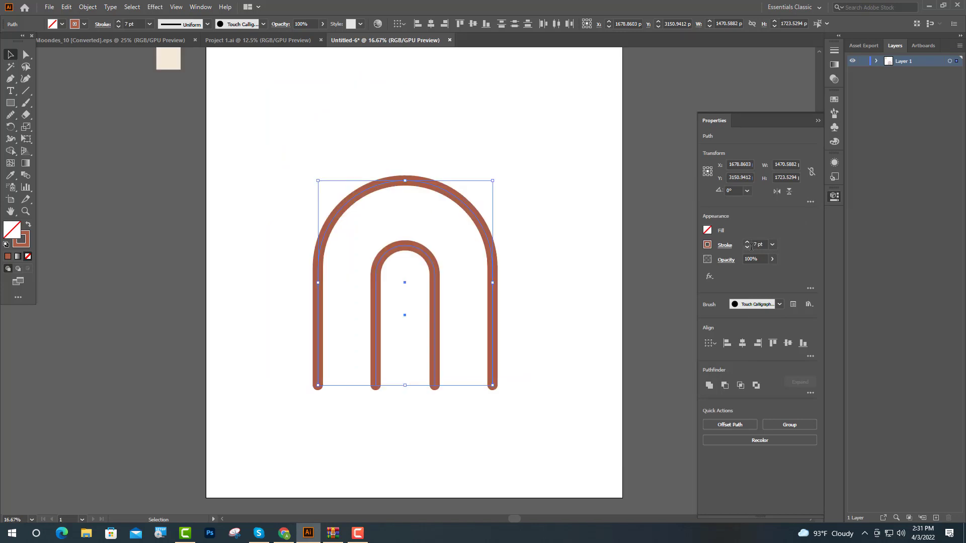
pyautogui.click(818, 121)
pyautogui.click(576, 222)
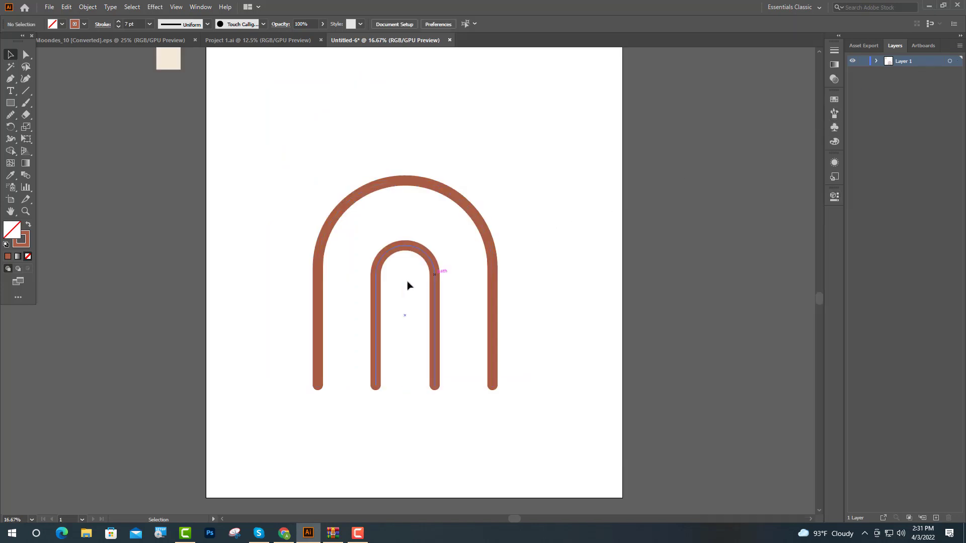
# Blend the inner and outer arches, with the blend spacing set to 1 specified step
pyautogui.click(23, 174)
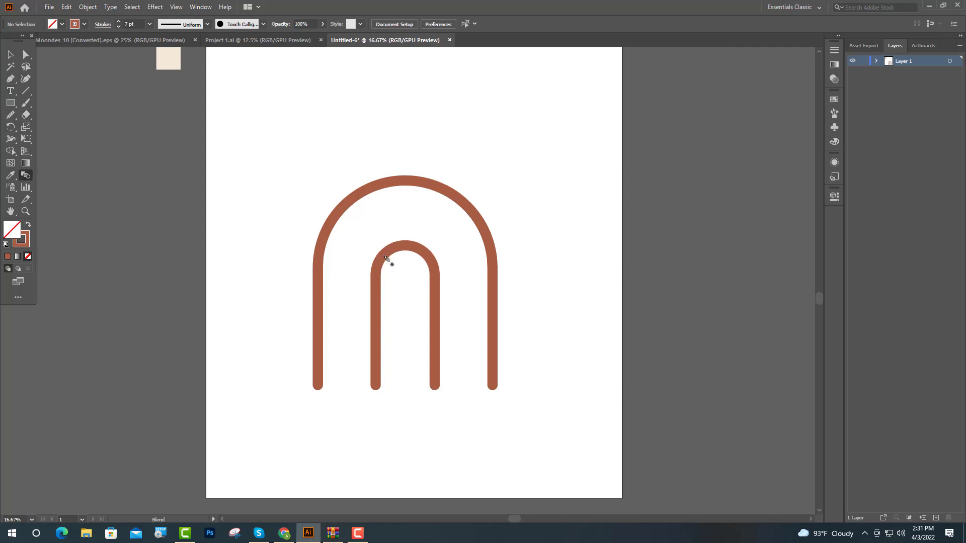
pyautogui.click(340, 214)
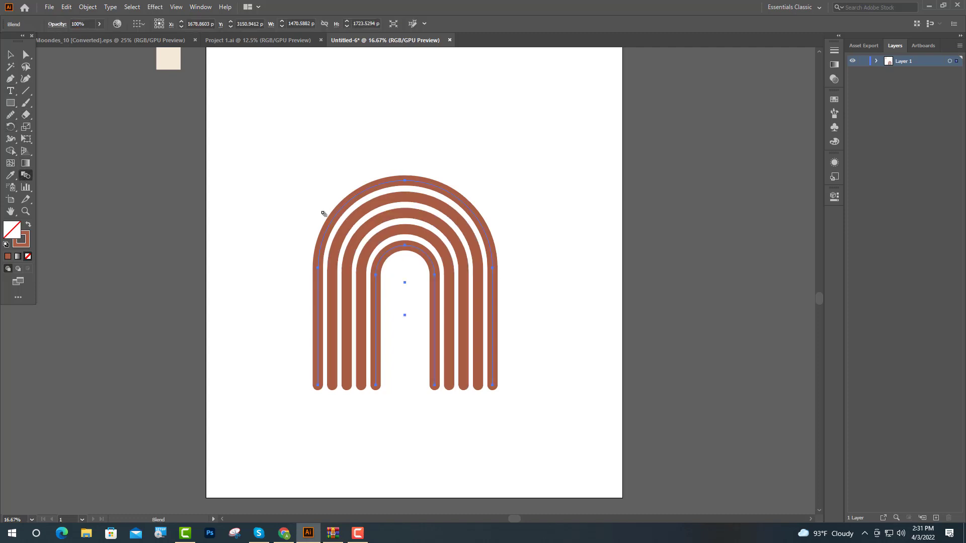
pyautogui.doubleClick(25, 176)
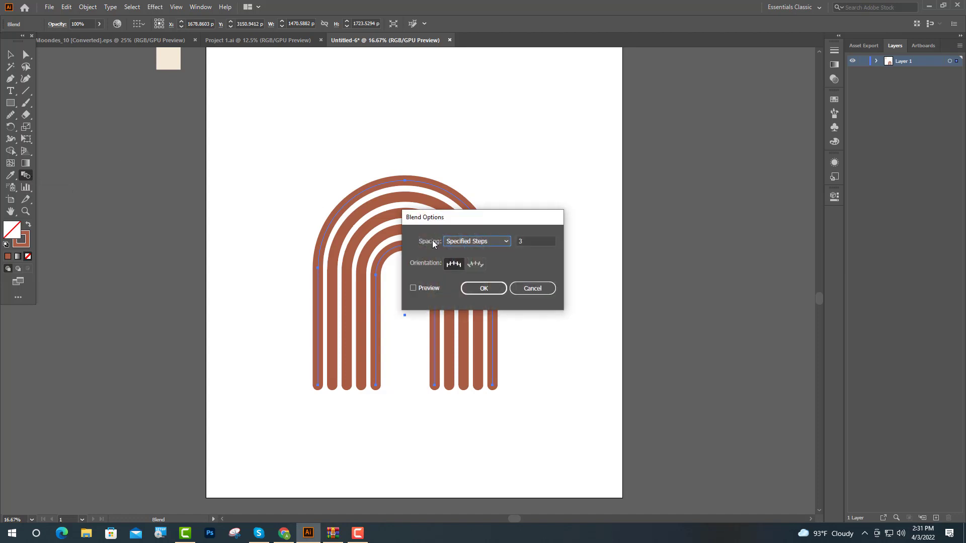
pyautogui.doubleClick(522, 241)
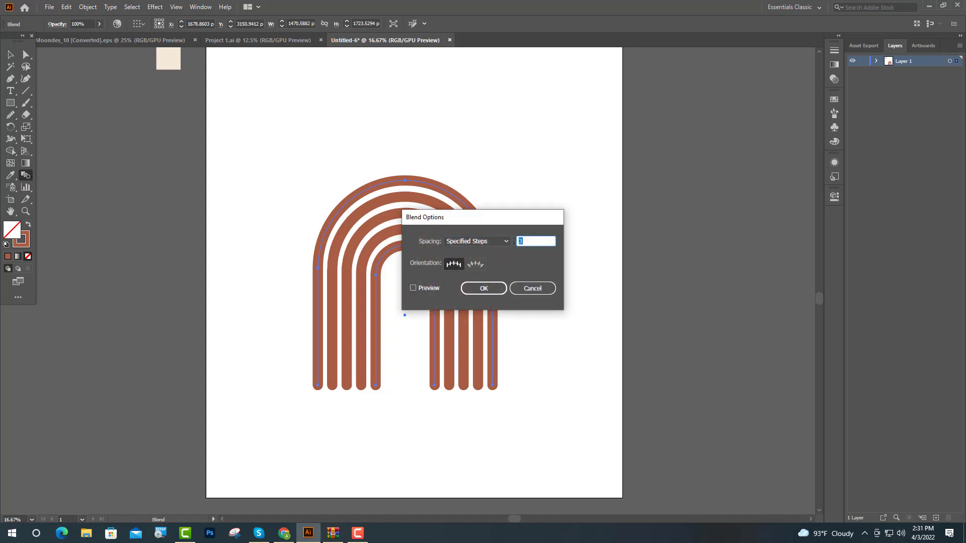
pyautogui.click(497, 289)
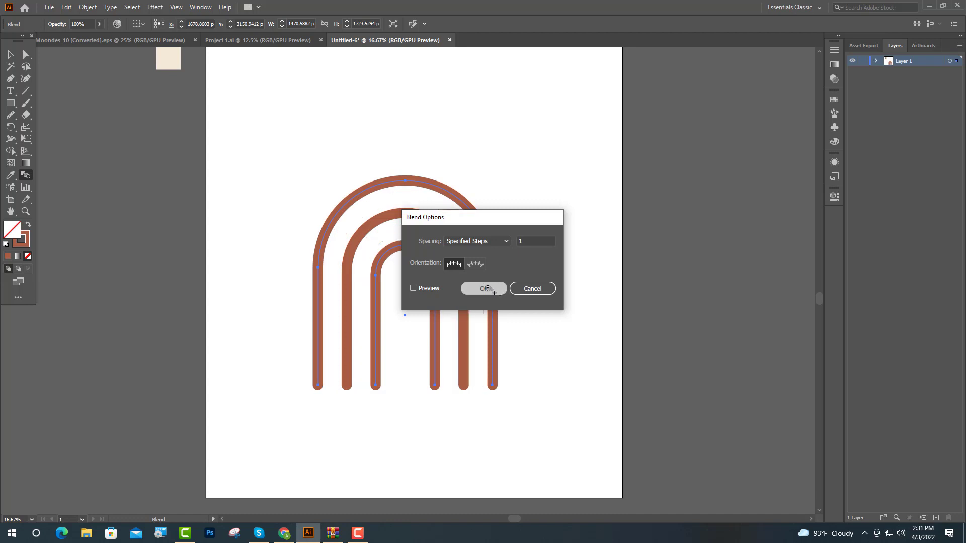
pyautogui.click(10, 55)
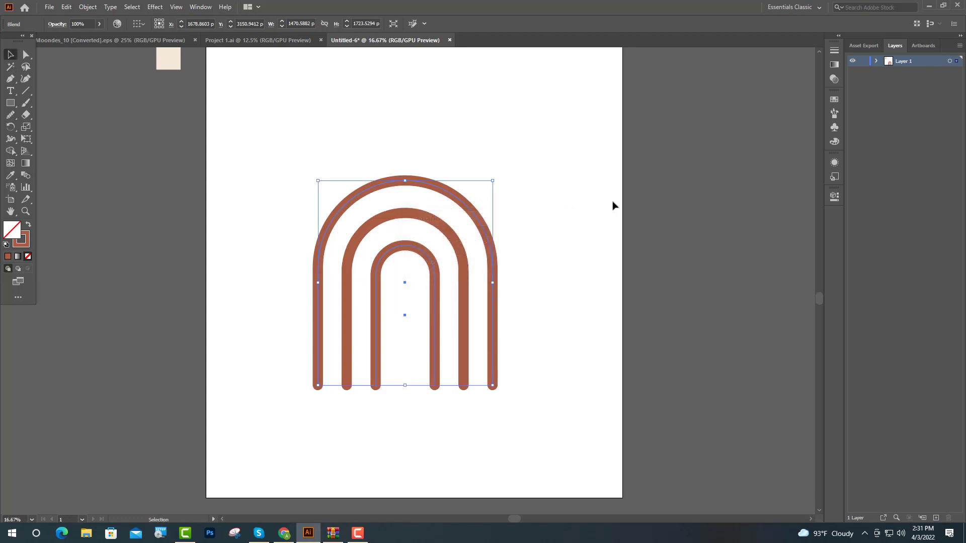
pyautogui.click(596, 252)
# Draw a circle about 286 px wide in the tan swatch colour, centered just under the innermost arch
pyautogui.scroll(-2, 443, 216)
pyautogui.scroll(2, 426, 266)
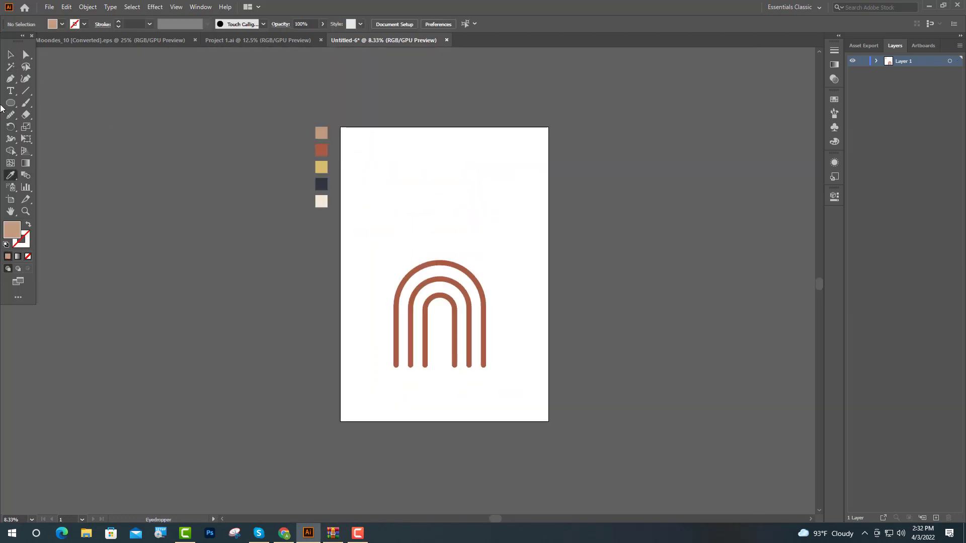
pyautogui.press('l')
pyautogui.scroll(4, 441, 266)
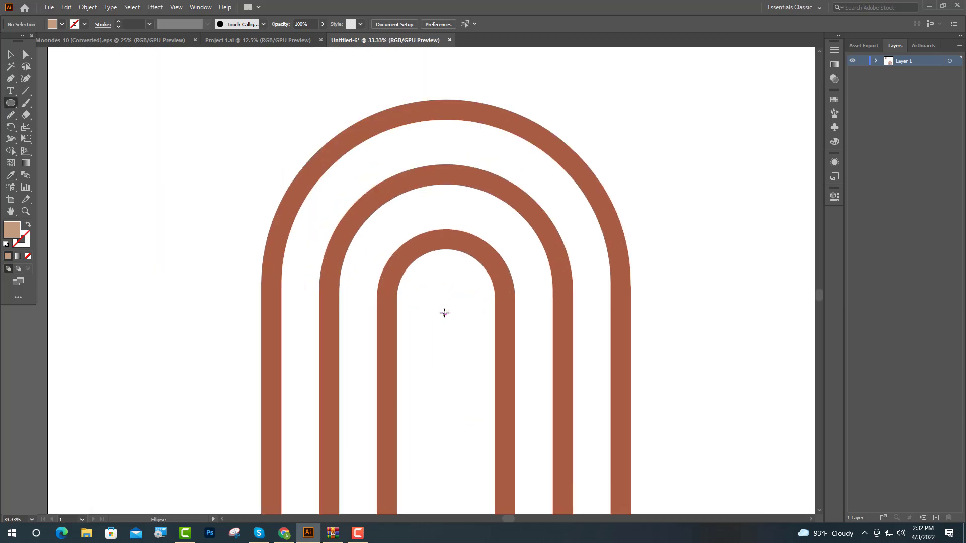
pyautogui.moveTo(419, 290)
pyautogui.mouseDown()
pyautogui.moveTo(487, 358)
pyautogui.moveTo(452, 334)
pyautogui.mouseUp()
pyautogui.click(11, 55)
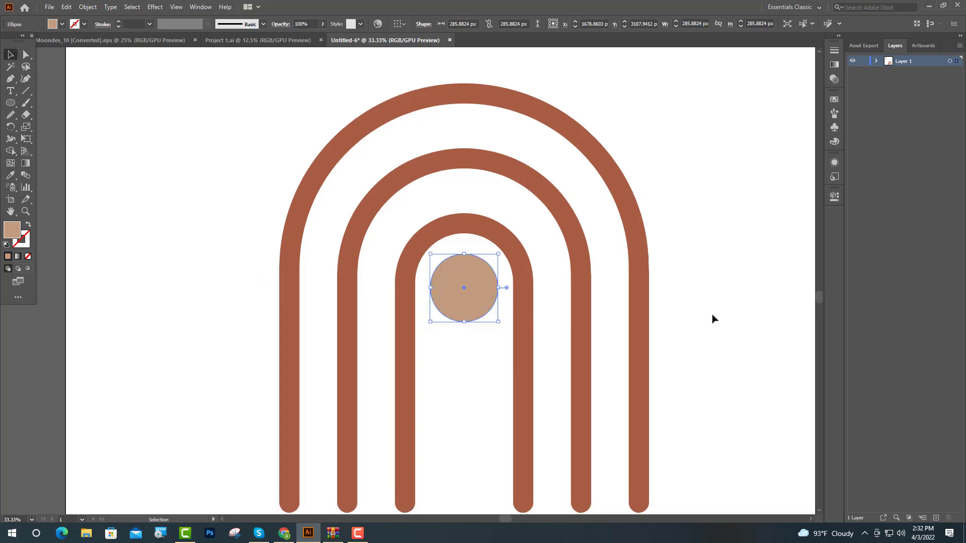
pyautogui.click(695, 311)
pyautogui.scroll(-3, 492, 313)
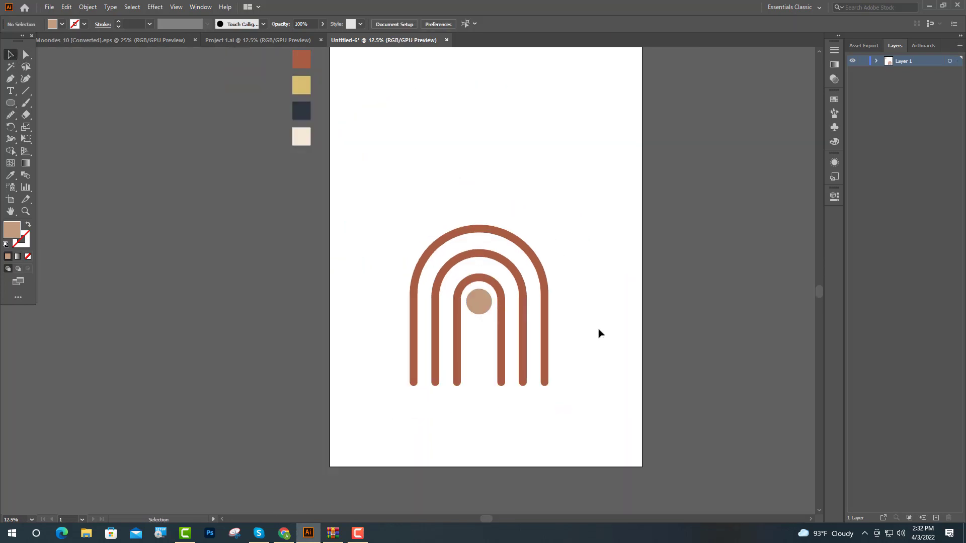
# Draw a circle about 1723 px wide above the arches, filled with the dark navy swatch colour
pyautogui.scroll(2, 596, 330)
pyautogui.scroll(2, 580, 301)
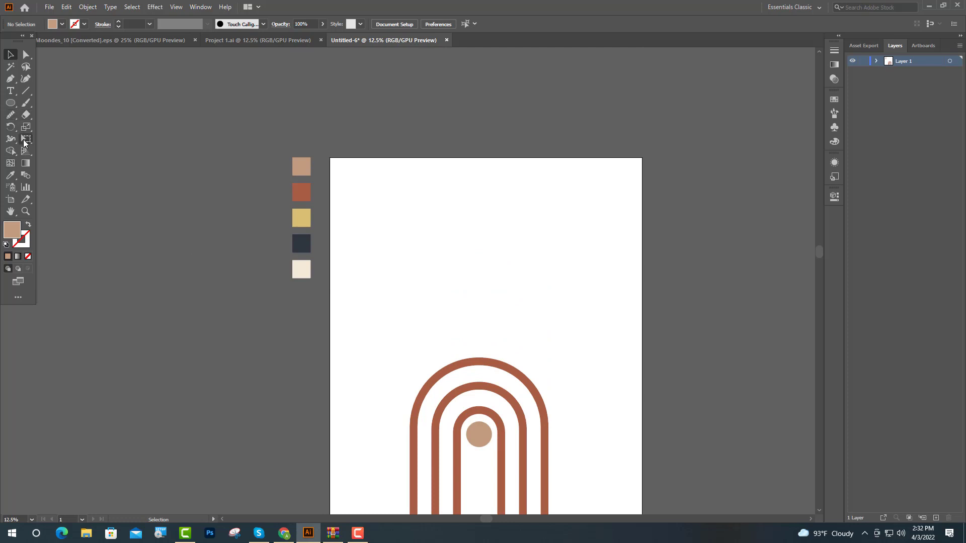
pyautogui.click(10, 175)
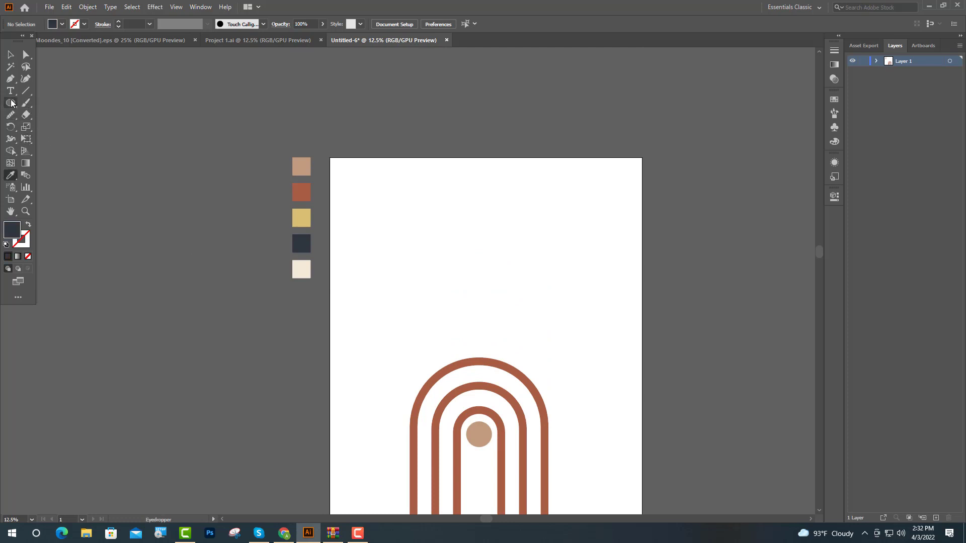
pyautogui.click(11, 104)
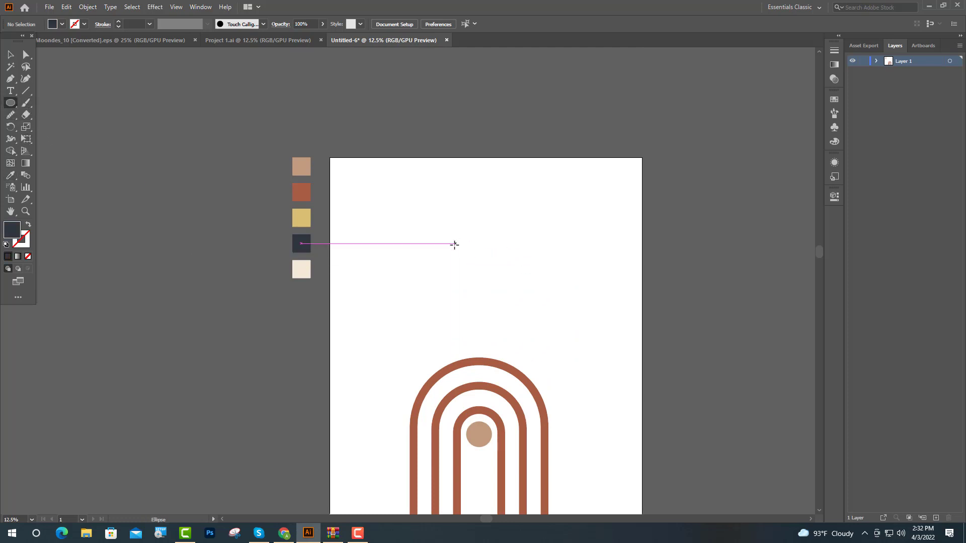
pyautogui.moveTo(439, 239); pyautogui.dragTo(581, 320)
pyautogui.click(10, 54)
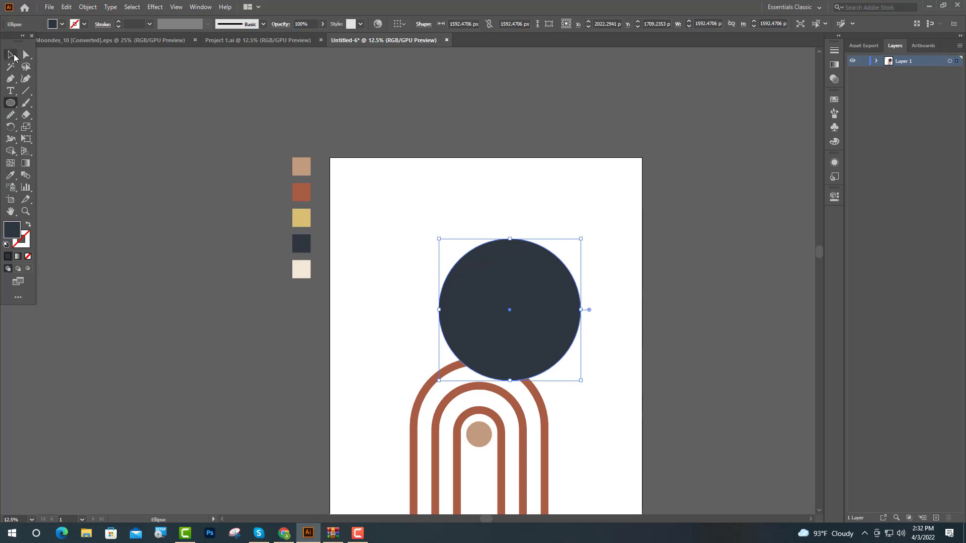
pyautogui.hotkey('ctrl', '=')
# Cover the navy circle's lower half with a rectangle about 2139 by 901 px and intersect both shapes into a half circle
pyautogui.moveTo(11, 106); pyautogui.dragTo(45, 101)
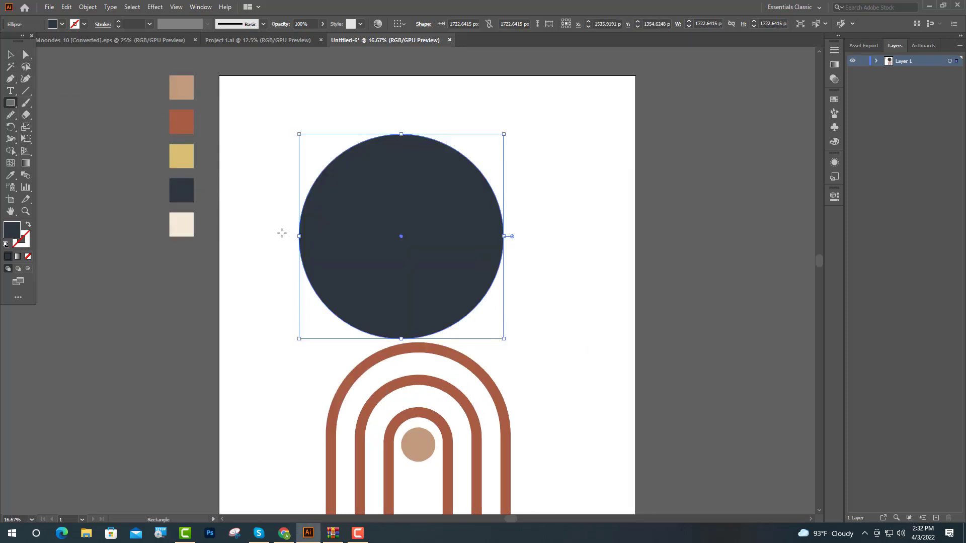
pyautogui.moveTo(282, 236)
pyautogui.mouseDown()
pyautogui.moveTo(479, 304)
pyautogui.moveTo(536, 343)
pyautogui.mouseUp()
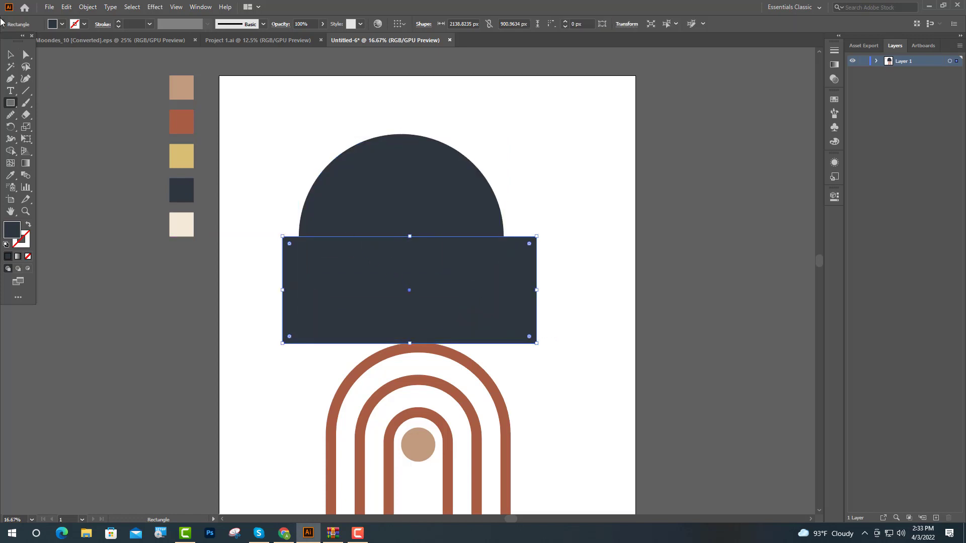
pyautogui.click(12, 53)
pyautogui.keyDown('shift'); pyautogui.click(412, 188); pyautogui.keyUp('shift')
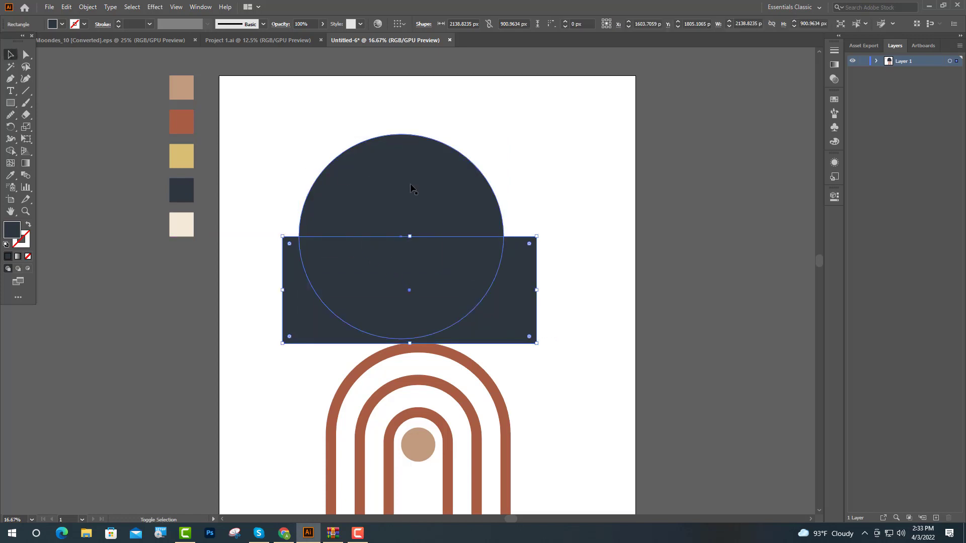
pyautogui.click(835, 196)
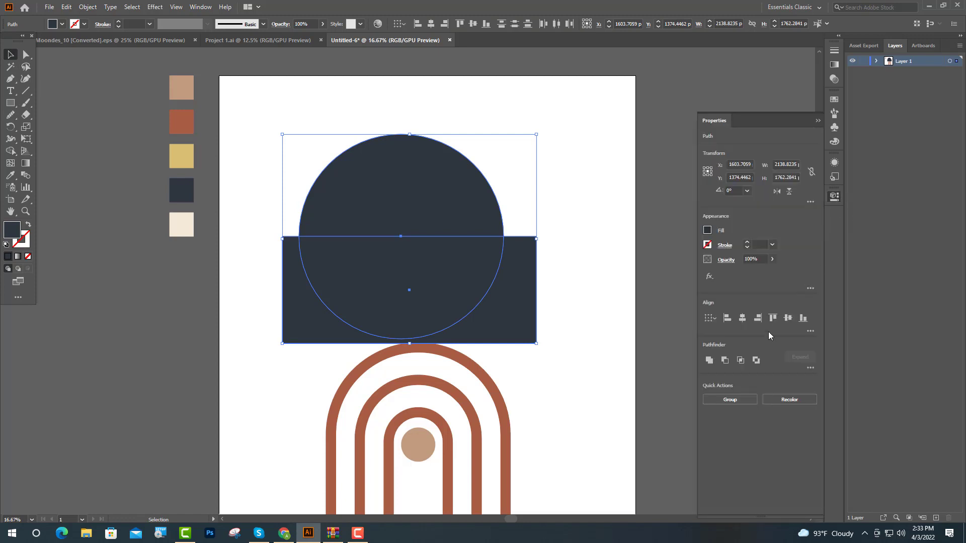
pyautogui.click(741, 360)
pyautogui.click(818, 121)
pyautogui.click(564, 242)
# Move the navy half circle so its curved side rests on the crown of the outer arch
pyautogui.scroll(-1, 445, 279)
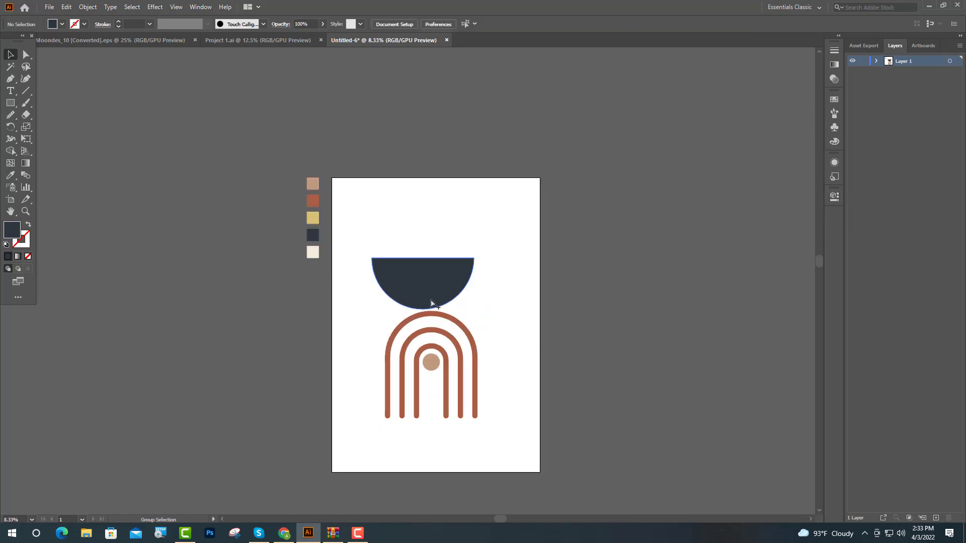
pyautogui.scroll(1, 431, 301)
pyautogui.moveTo(431, 304); pyautogui.dragTo(445, 308)
pyautogui.scroll(-5, 539, 205)
pyautogui.click(538, 205)
pyautogui.scroll(2, 537, 228)
pyautogui.scroll(2, 538, 230)
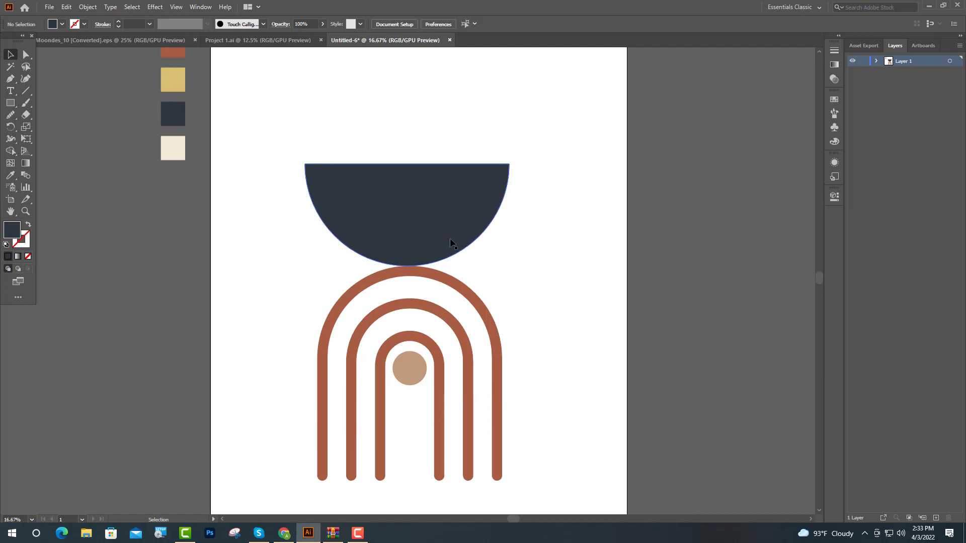
# Rotate the navy half circle about 5° counterclockwise so it tilts on the arch
pyautogui.click(450, 244)
pyautogui.moveTo(513, 163); pyautogui.dragTo(505, 155)
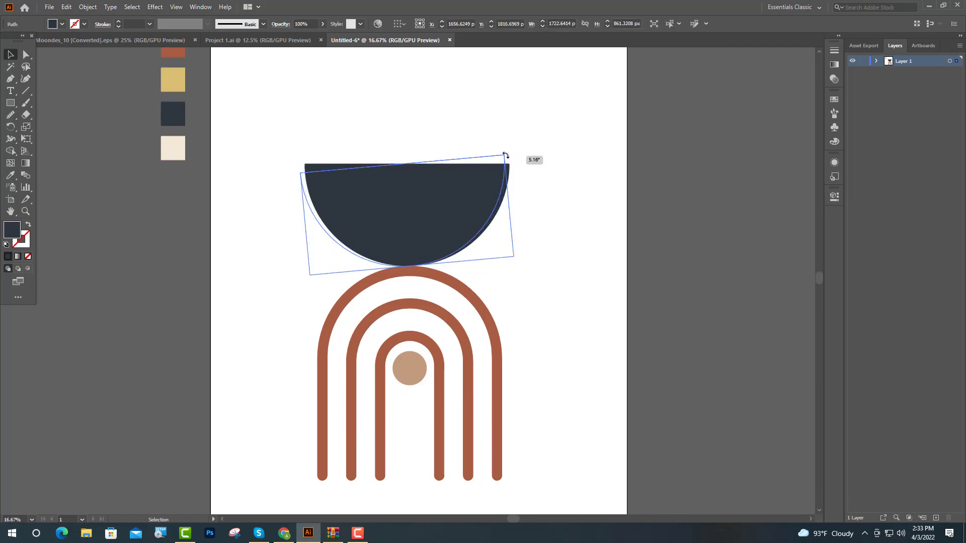
pyautogui.scroll(5, 565, 186)
pyautogui.scroll(-6, 565, 185)
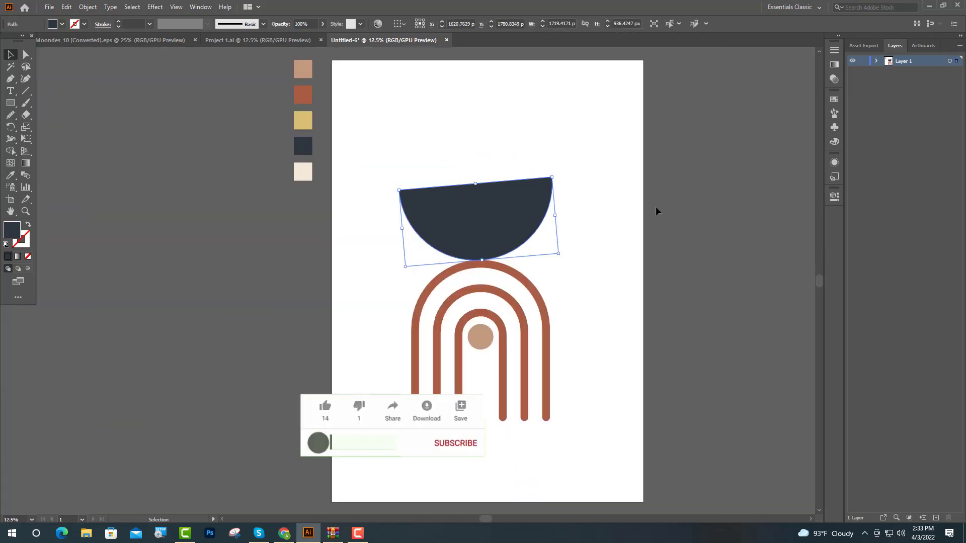
pyautogui.click(589, 257)
pyautogui.scroll(1, 479, 253)
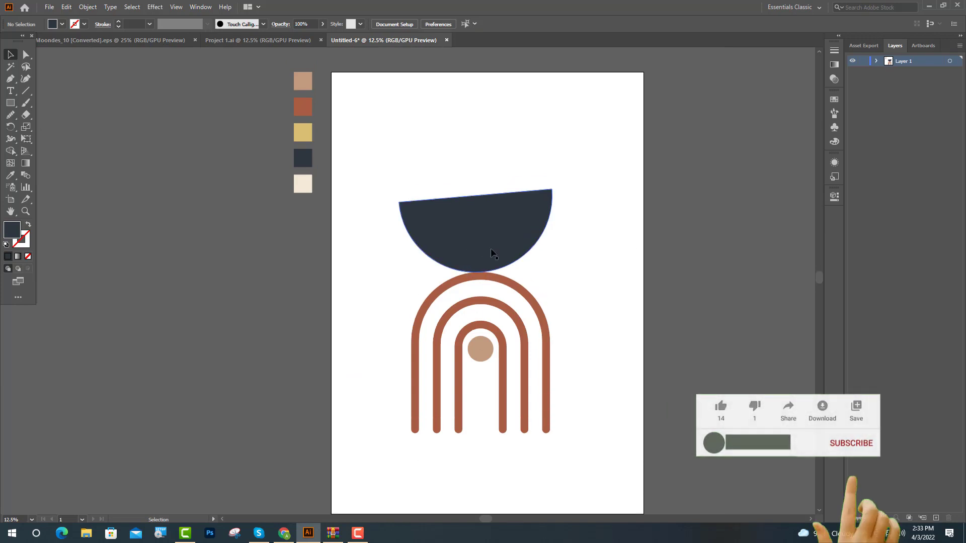
# Align the horizontal centres of the arches and the navy half circle
pyautogui.moveTo(396, 300); pyautogui.dragTo(467, 342)
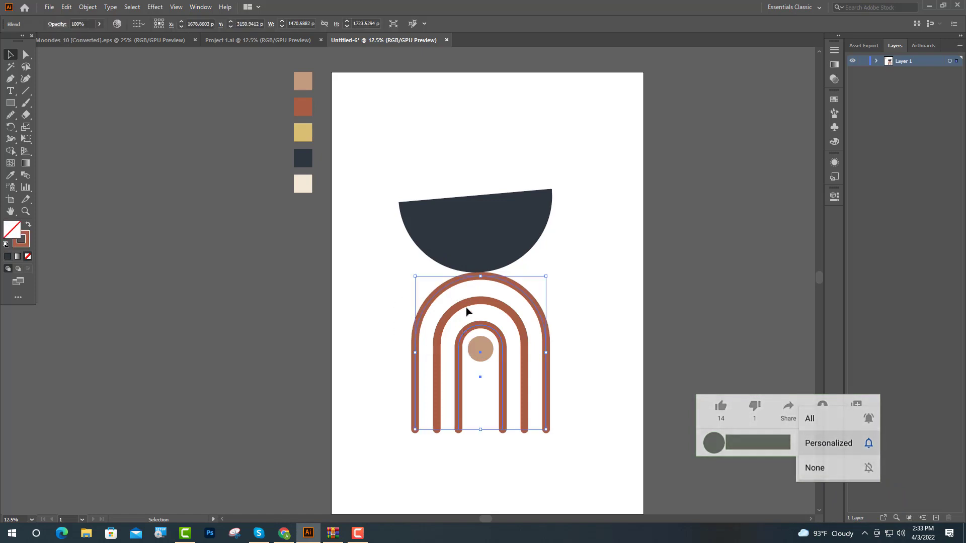
pyautogui.keyDown('shift'); pyautogui.click(487, 251); pyautogui.keyUp('shift')
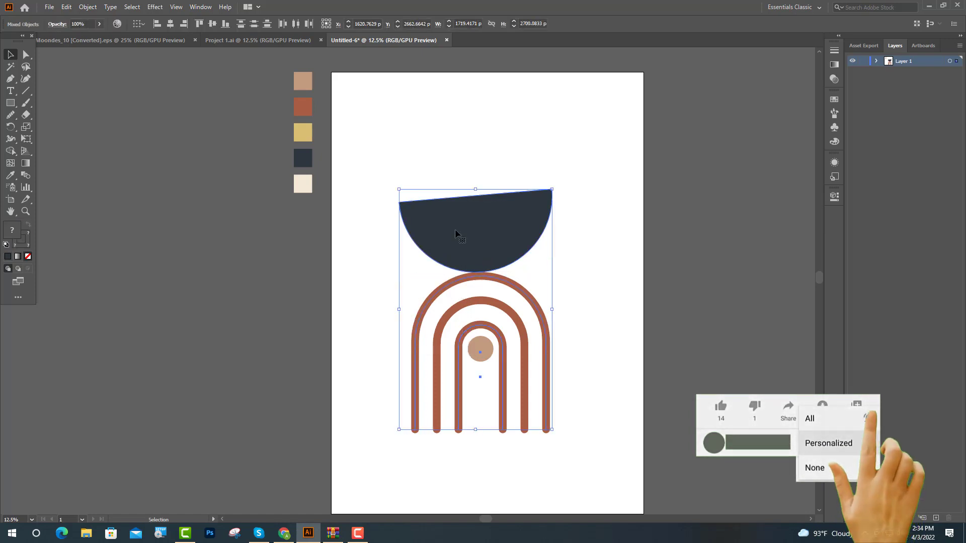
pyautogui.click(172, 23)
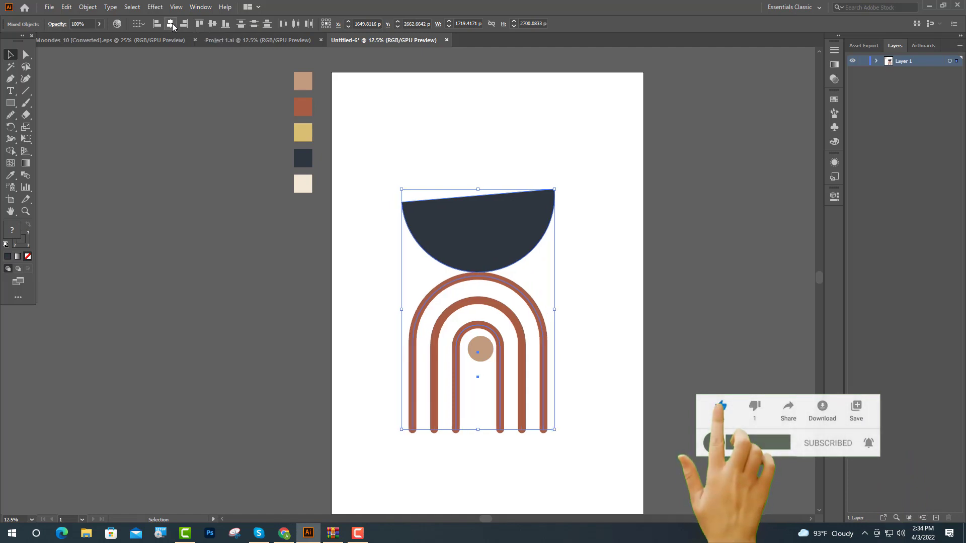
pyautogui.click(578, 127)
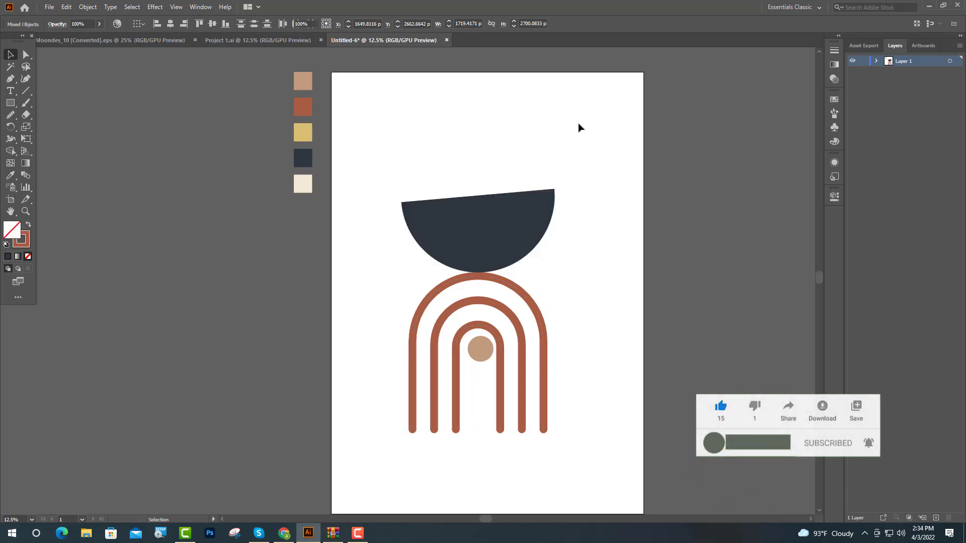
# Draw a circle about 839 px wide above the navy bowl's left half and fill it with the tan swatch colour
pyautogui.scroll(1, 563, 254)
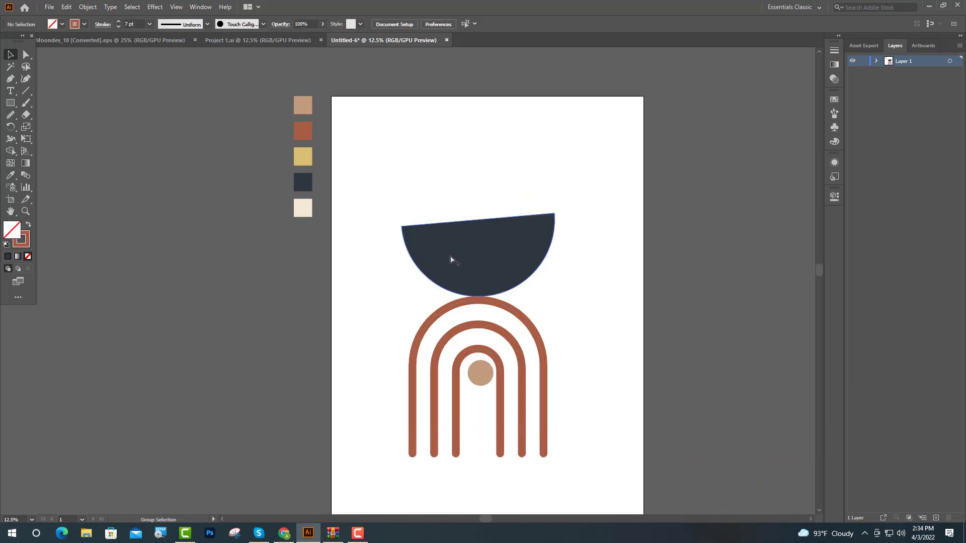
pyautogui.keyDown('alt'); pyautogui.scroll(1, 451, 259); pyautogui.keyUp('alt')
pyautogui.scroll(1, 554, 280)
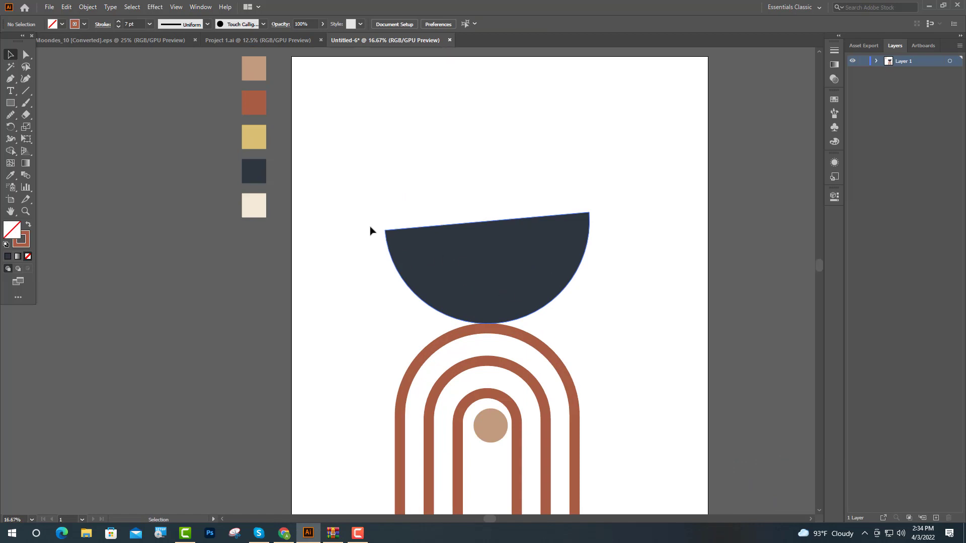
pyautogui.moveTo(10, 103); pyautogui.dragTo(42, 126)
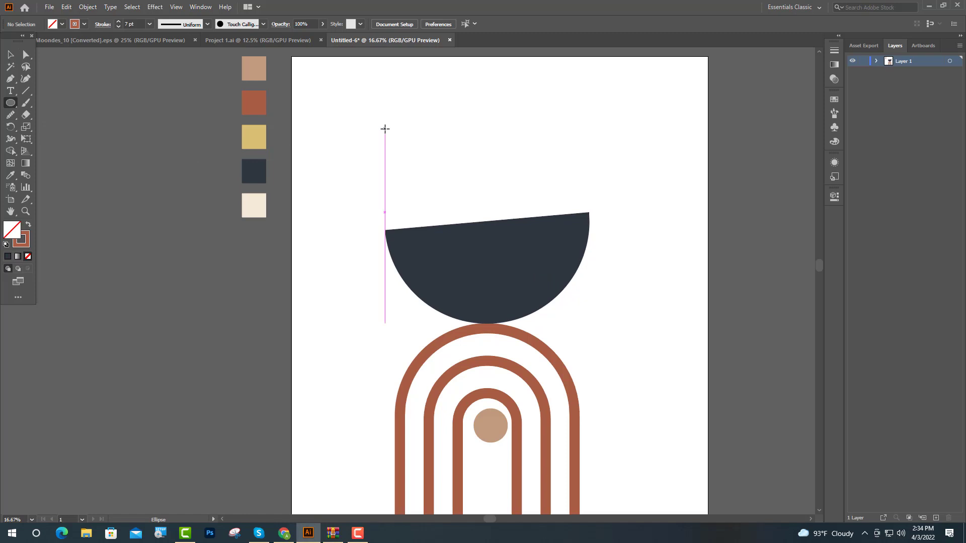
pyautogui.moveTo(366, 118); pyautogui.dragTo(465, 193)
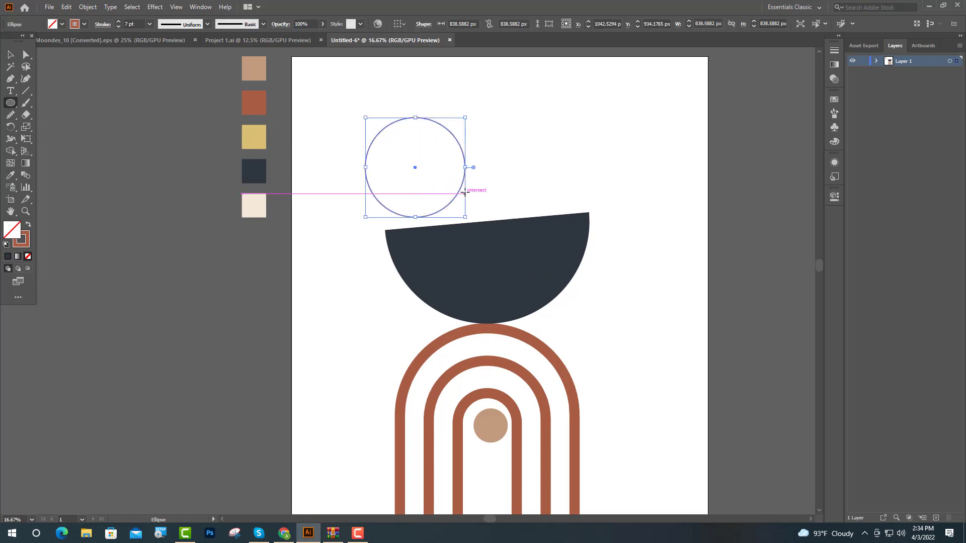
pyautogui.press('i')
pyautogui.click(253, 71)
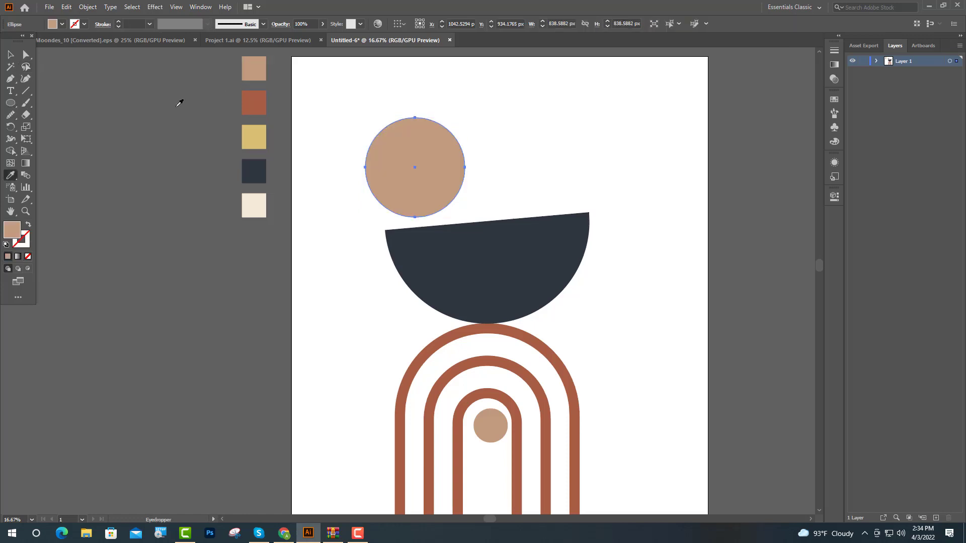
pyautogui.click(11, 55)
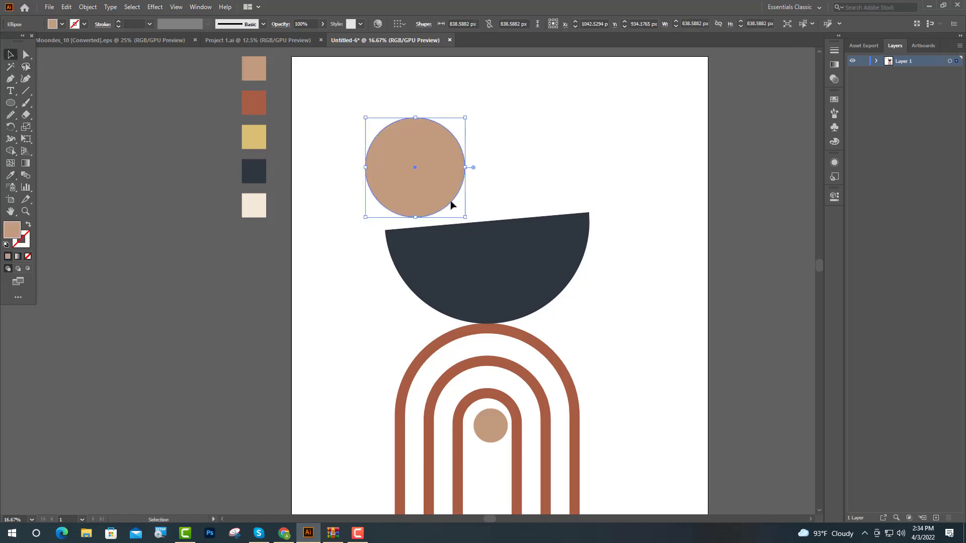
# Make a copy of the tan circle scaled down to about 638 px wide and place it inside the original
pyautogui.scroll(-1, 427, 177)
pyautogui.scroll(1, 431, 188)
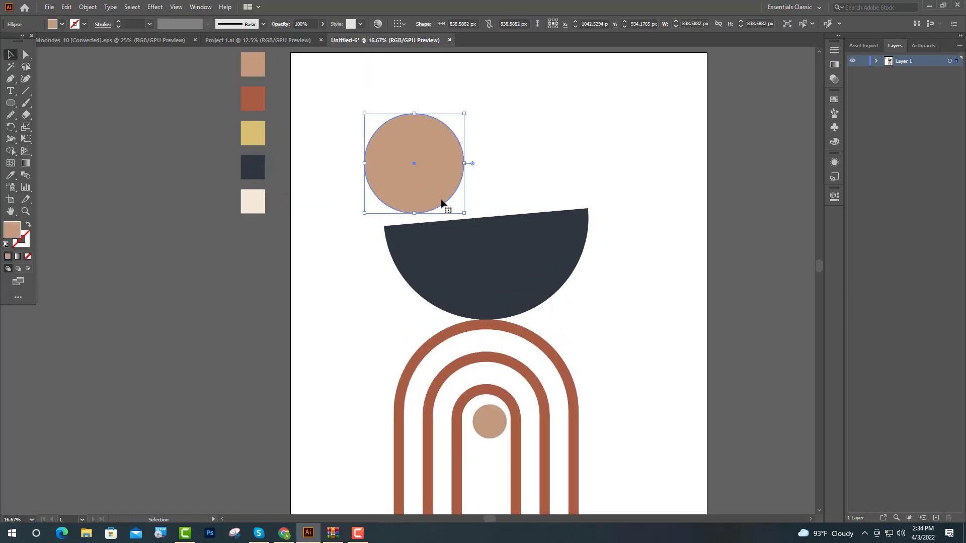
pyautogui.press('a')
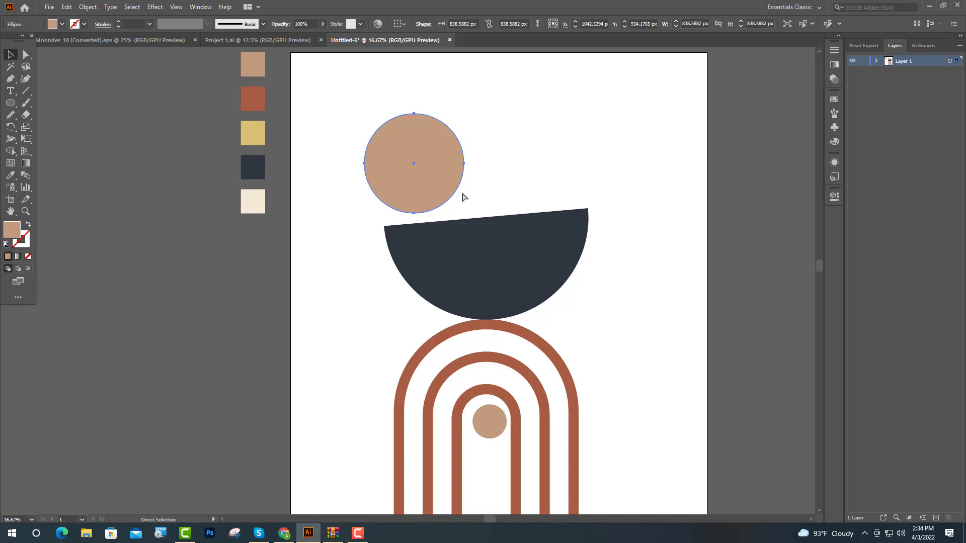
pyautogui.press('v')
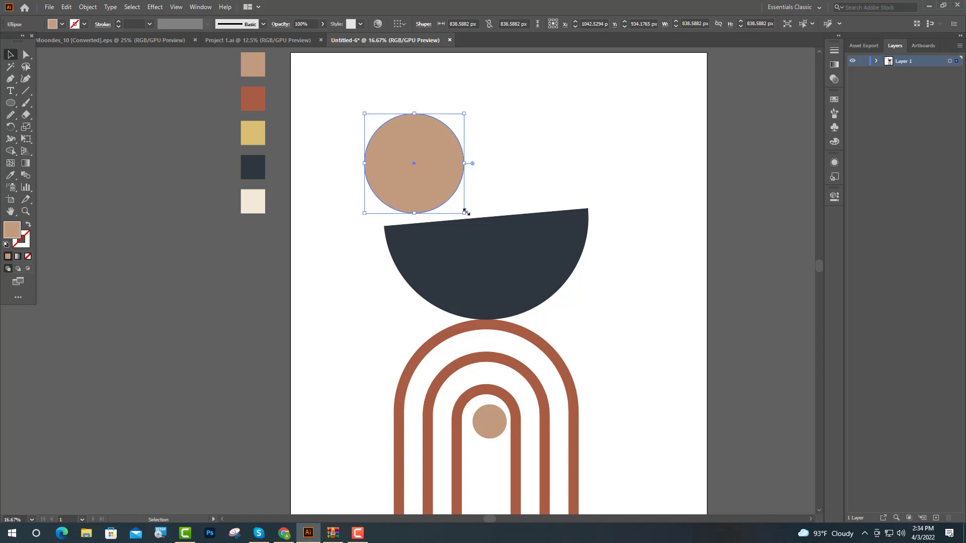
pyautogui.moveTo(464, 213); pyautogui.dragTo(440, 189)
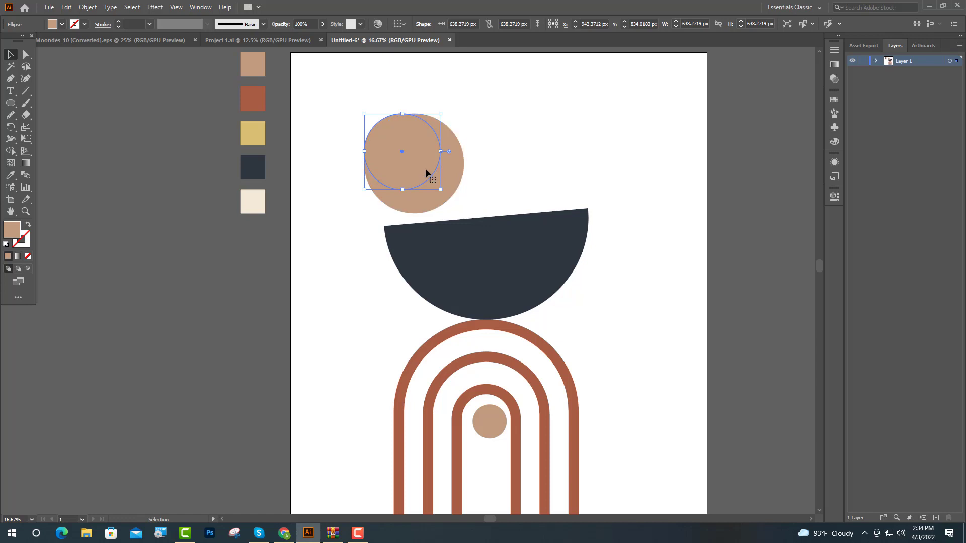
pyautogui.moveTo(410, 160); pyautogui.dragTo(425, 172)
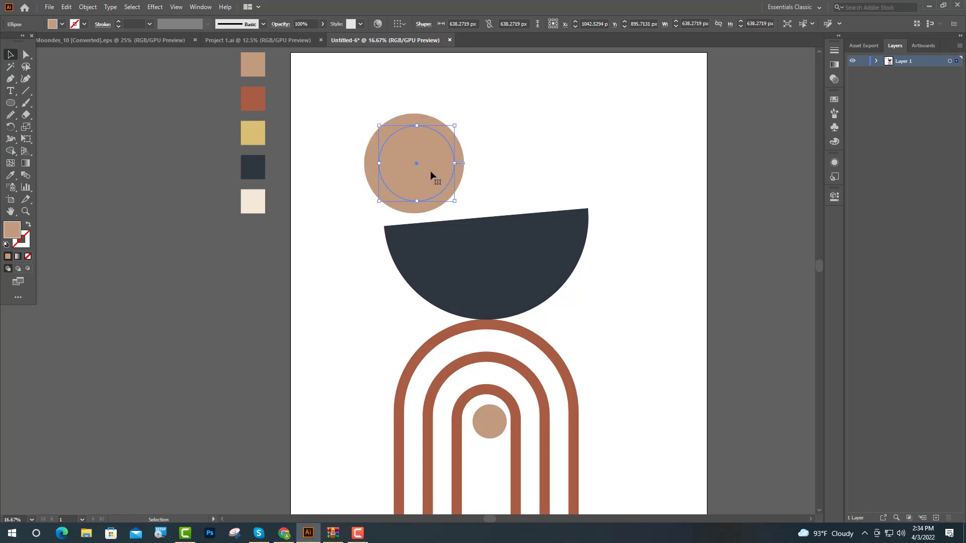
# Align the centres of the small circle and the large tan circle
pyautogui.keyDown('shift'); pyautogui.click(460, 180); pyautogui.keyUp('shift')
pyautogui.click(434, 23)
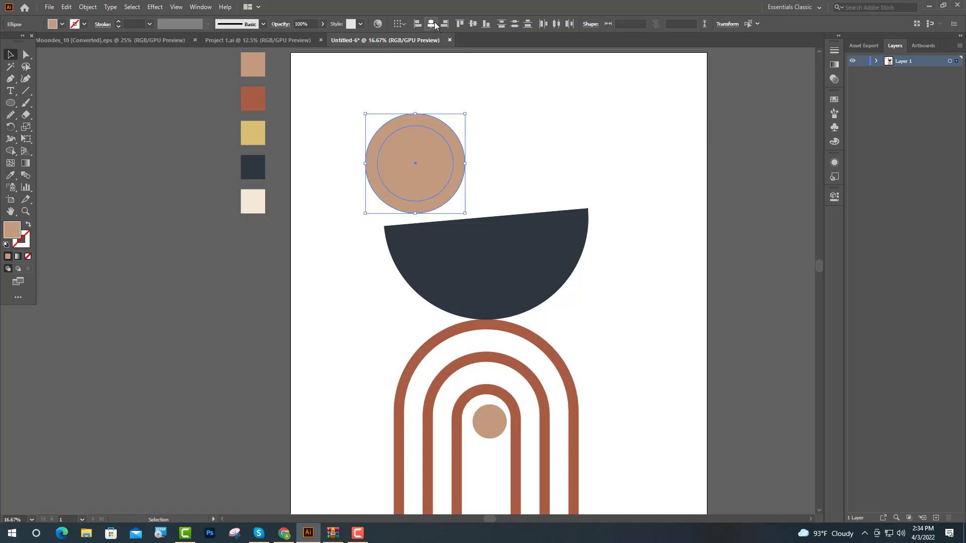
pyautogui.click(511, 146)
# Apply the rust swatch colour to the inner circle and swap its fill with its stroke
pyautogui.click(448, 177)
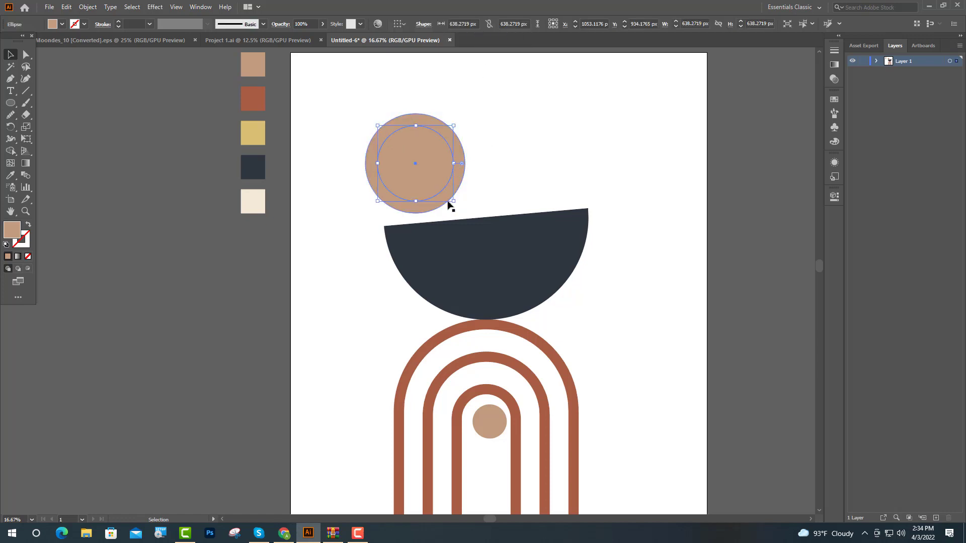
pyautogui.click(10, 175)
pyautogui.click(259, 99)
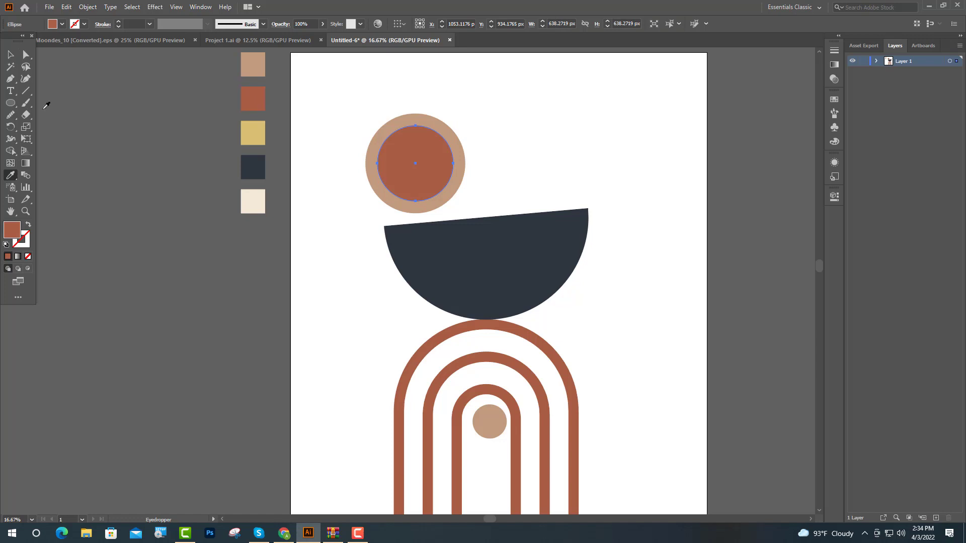
pyautogui.click(10, 54)
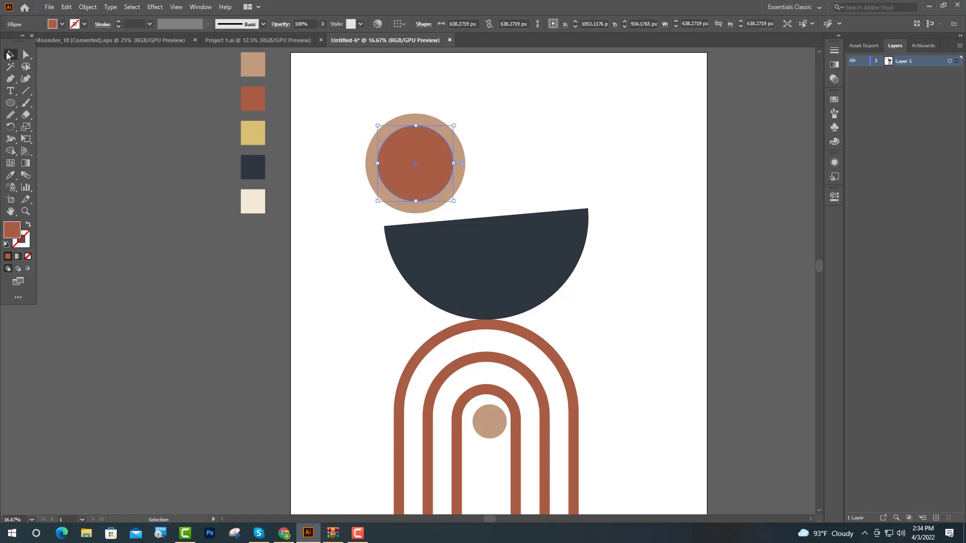
pyautogui.click(28, 224)
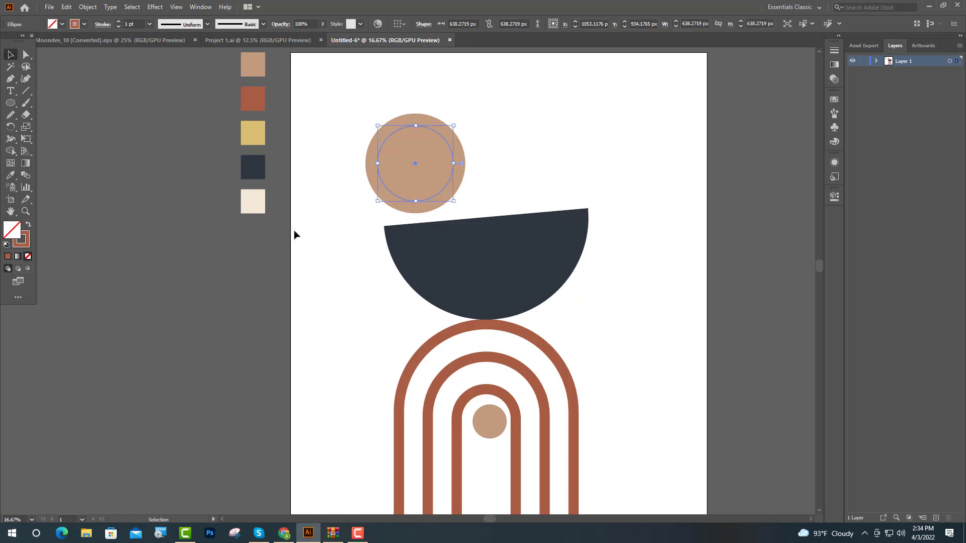
# Set the inner circle's stroke weight to 30 pt
pyautogui.click(834, 197)
pyautogui.doubleClick(756, 244)
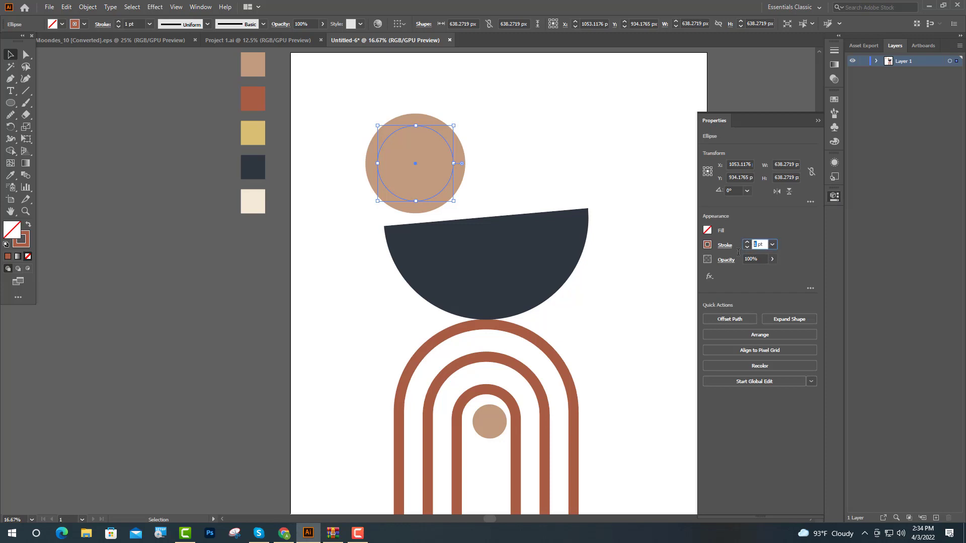
pyautogui.write('30')
pyautogui.press('Return')
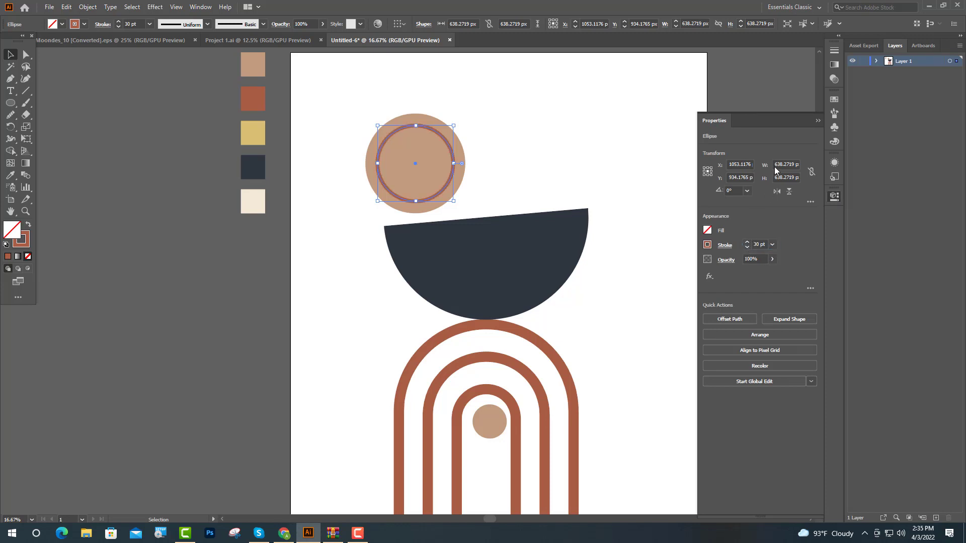
# Group the large tan circle with its rust ring, tilt the group slightly and rest it on the half circle's sloping edge
pyautogui.click(817, 122)
pyautogui.click(644, 165)
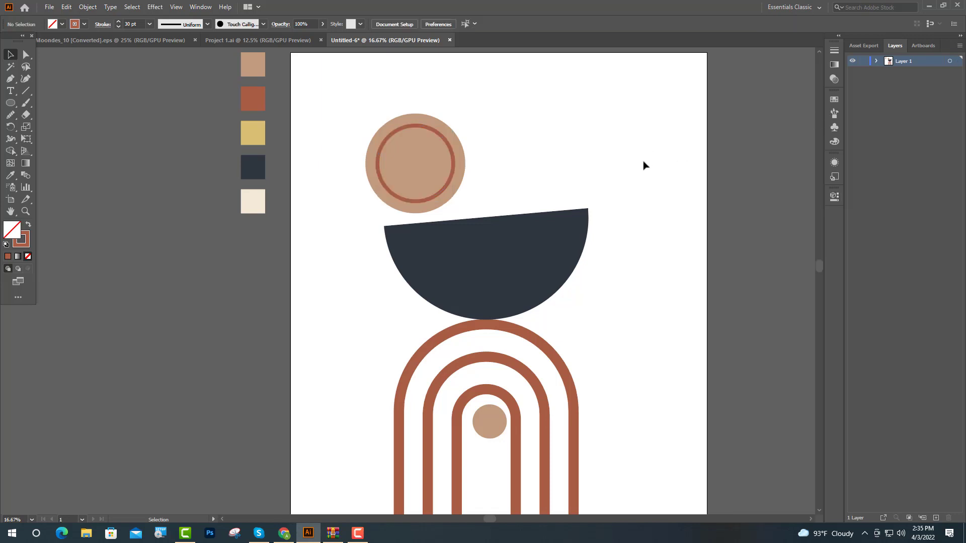
pyautogui.scroll(-4, 597, 167)
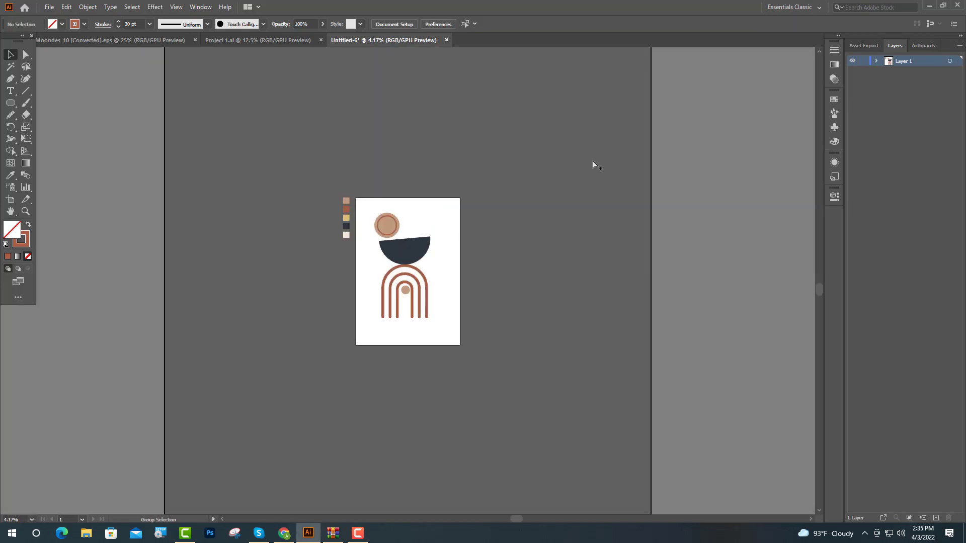
pyautogui.scroll(4, 384, 217)
pyautogui.click(375, 256)
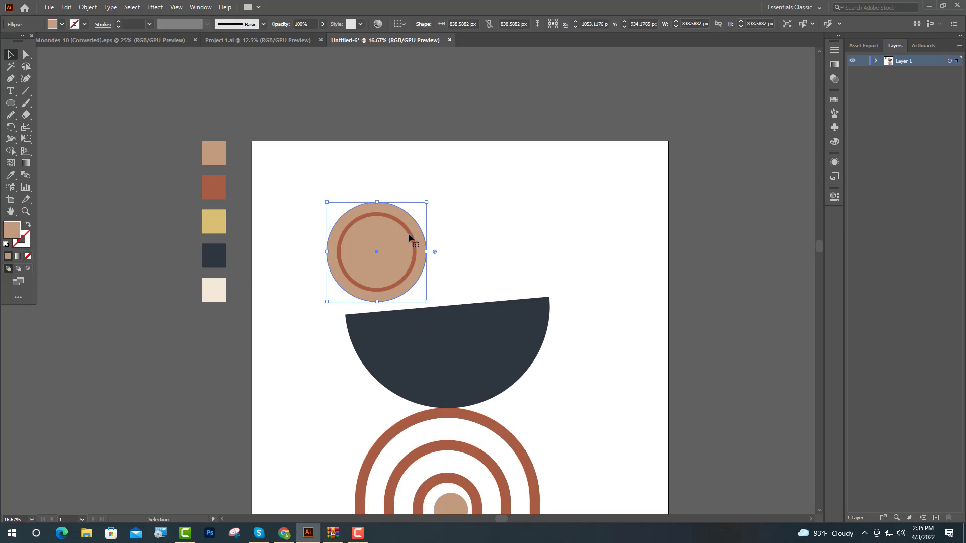
pyautogui.keyDown('shift'); pyautogui.click(408, 234); pyautogui.keyUp('shift')
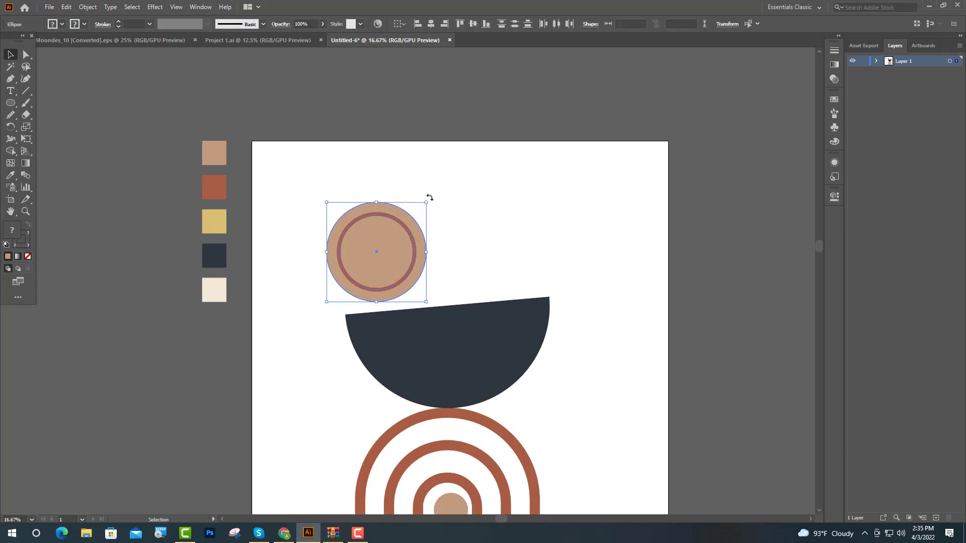
pyautogui.moveTo(429, 197); pyautogui.dragTo(423, 194)
# Align all the poster shapes, from the decorated circle down to the arches and small tan circle, on a common vertical centre line
pyautogui.hotkey('ctrl', '-')
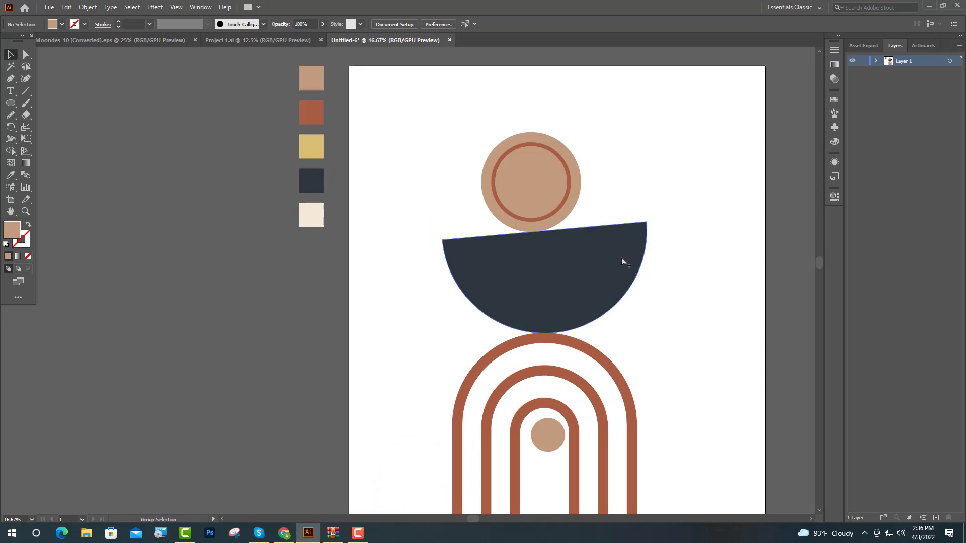
pyautogui.hotkey('ctrl', '-')
pyautogui.hotkey('ctrl', '-')
pyautogui.hotkey('ctrl', '-')
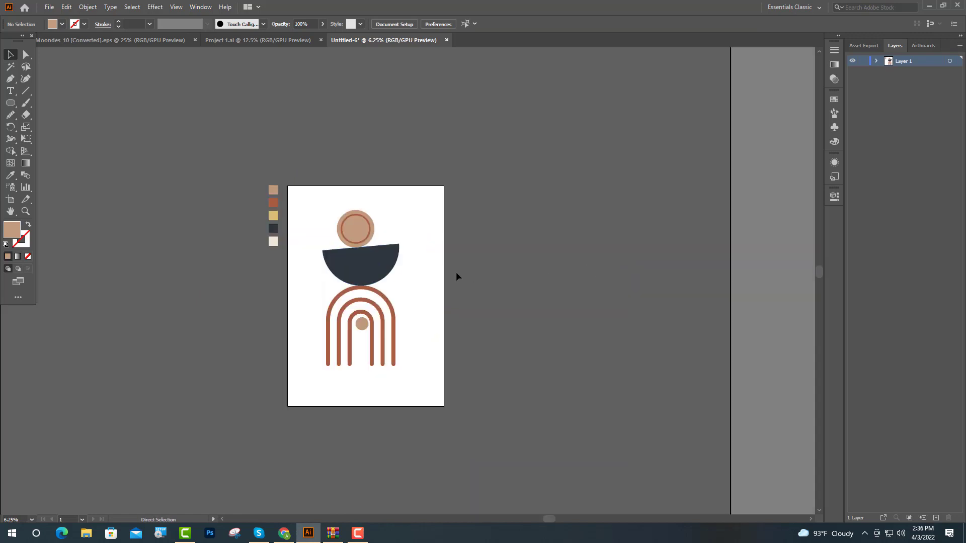
pyautogui.moveTo(310, 216); pyautogui.dragTo(399, 367)
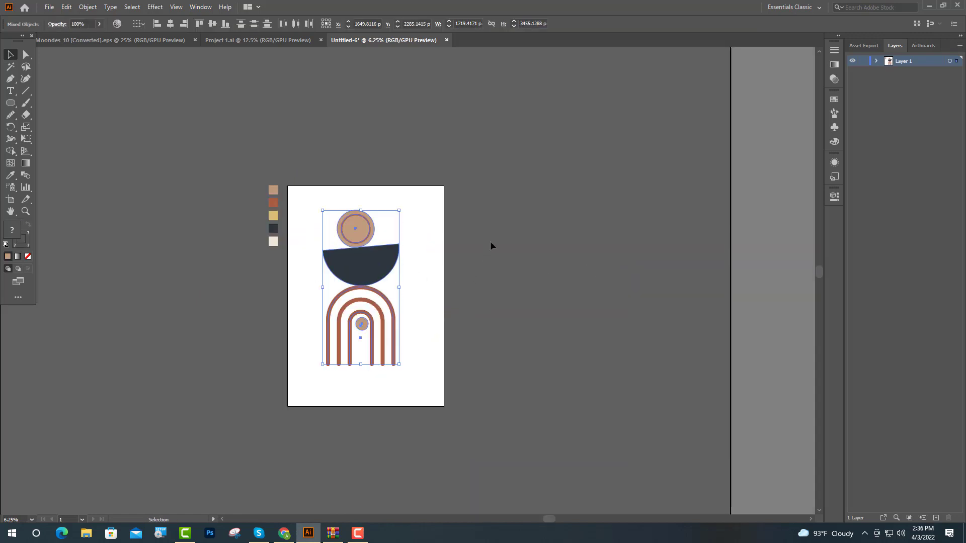
pyautogui.hotkey('ctrl', '+')
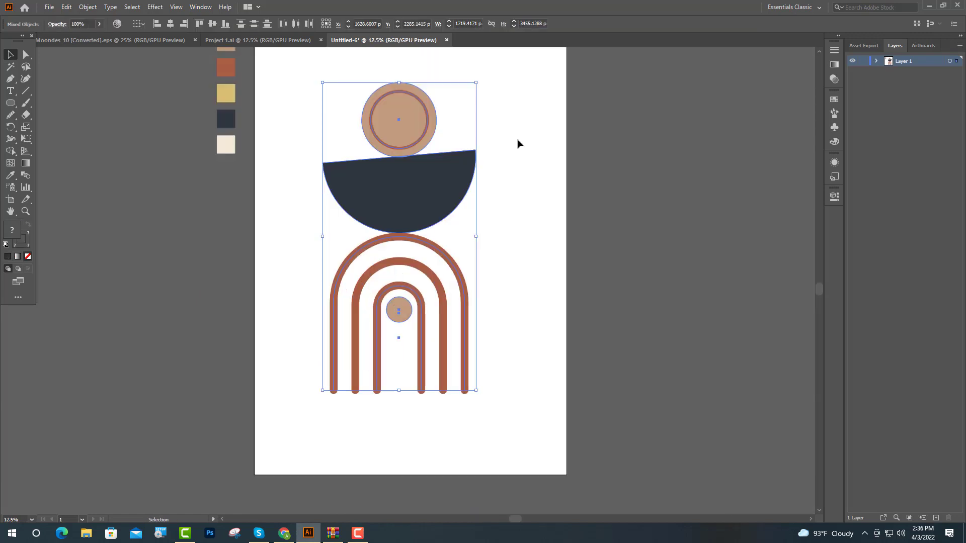
pyautogui.click(518, 143)
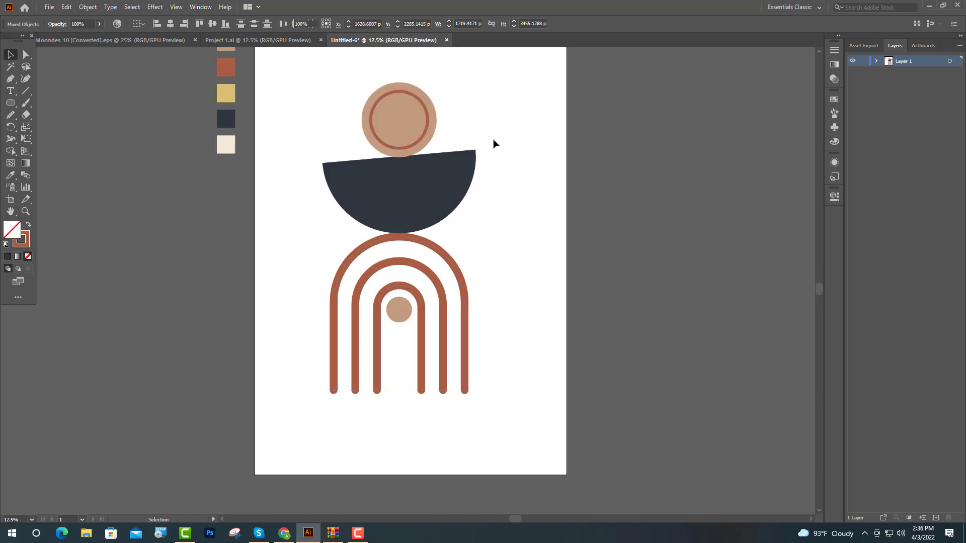
# Nudge the decorated circle group about 80 px to the left along the half circle's top edge
pyautogui.click(422, 139)
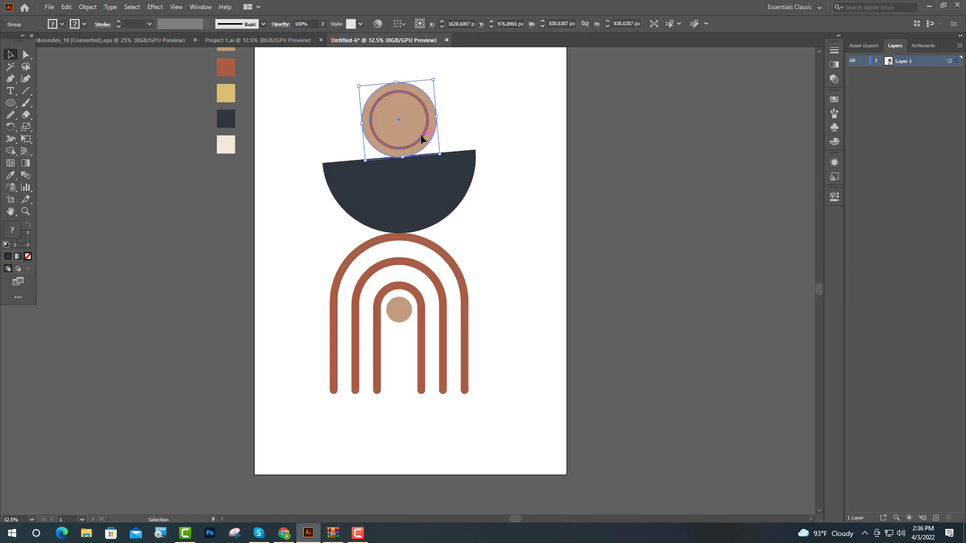
pyautogui.hotkey('shift', 'Left')
pyautogui.hotkey('shift', 'Left')
pyautogui.hotkey('shift', 'Left')
pyautogui.hotkey('shift', 'Left')
pyautogui.hotkey('shift', 'Left')
pyautogui.hotkey('shift', 'Left')
pyautogui.hotkey('shift', 'Left')
pyautogui.hotkey('shift', 'Left')
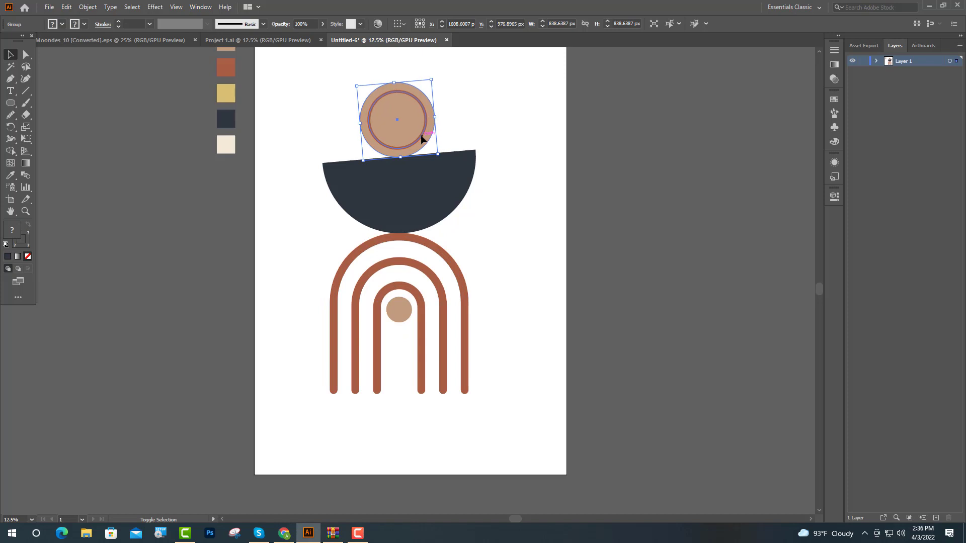
pyautogui.click(556, 130)
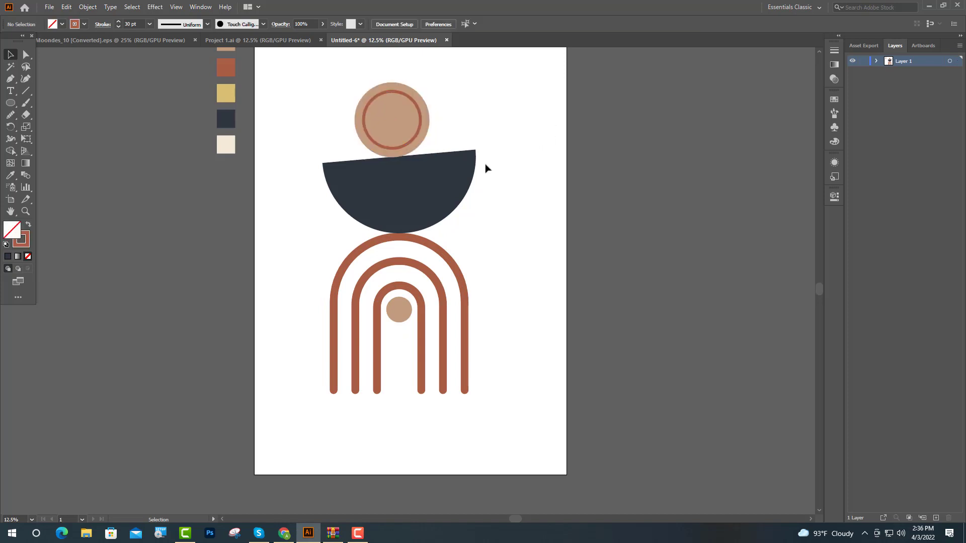
# Scale the whole composition down to about 1511 by 3036 px and move it toward the middle of the artboard
pyautogui.hotkey('ctrl', '-')
pyautogui.moveTo(363, 162); pyautogui.dragTo(454, 304)
pyautogui.moveTo(440, 169); pyautogui.dragTo(432, 187)
pyautogui.moveTo(399, 243); pyautogui.dragTo(414, 237)
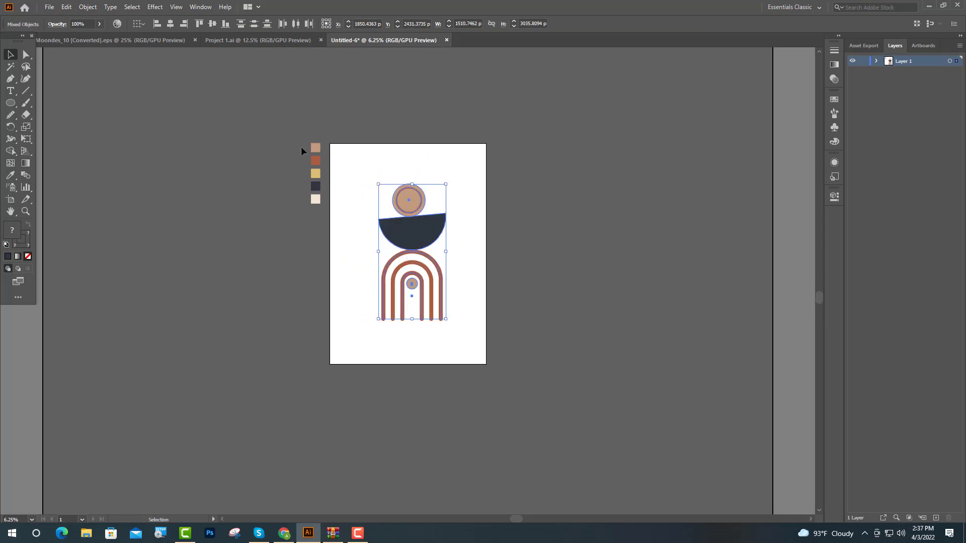
# Group the composition and centre it horizontally and vertically on the artboard
pyautogui.rightClick(388, 222)
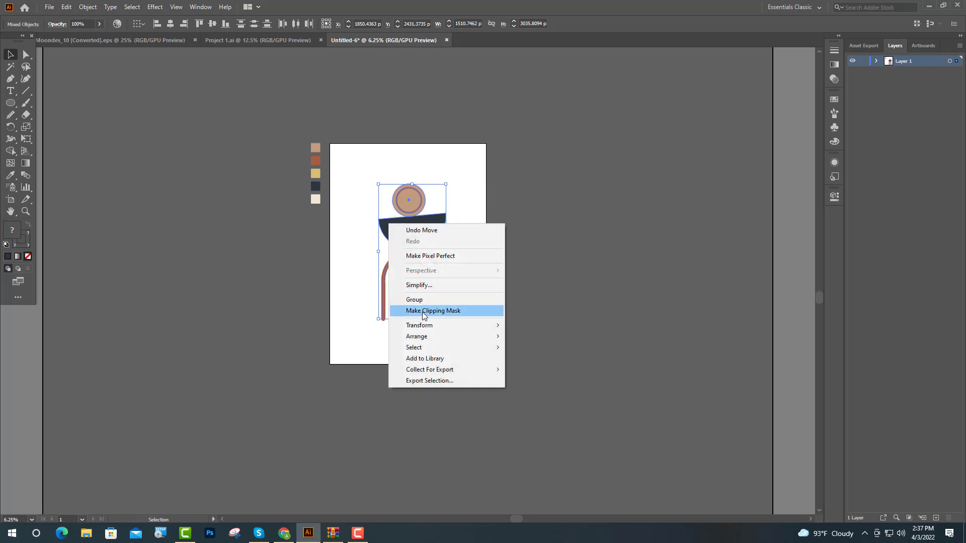
pyautogui.click(414, 299)
pyautogui.click(141, 24)
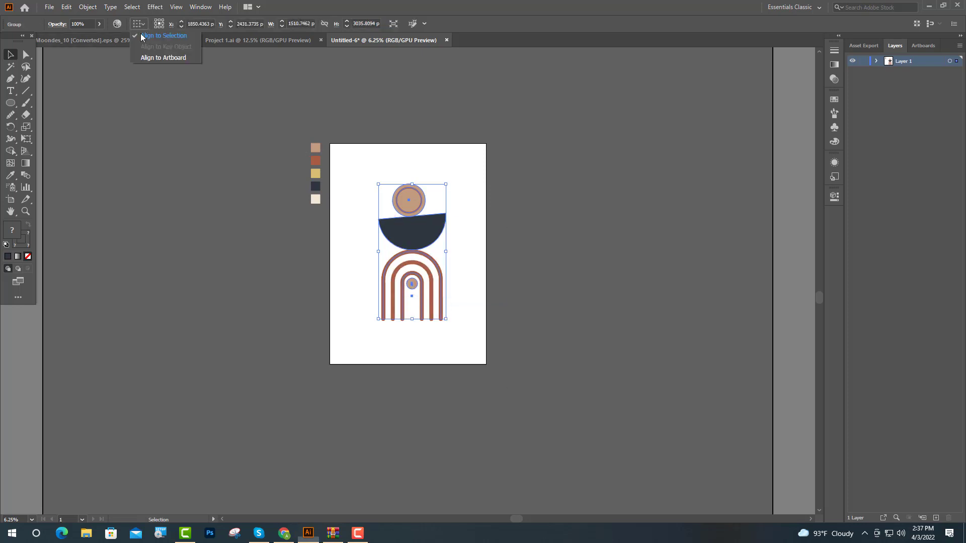
pyautogui.click(158, 57)
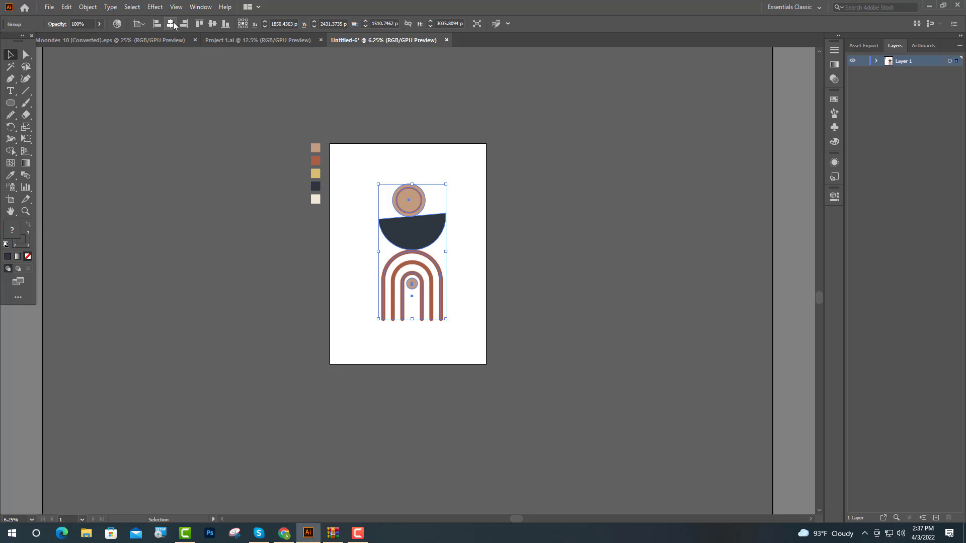
pyautogui.click(171, 24)
pyautogui.click(213, 24)
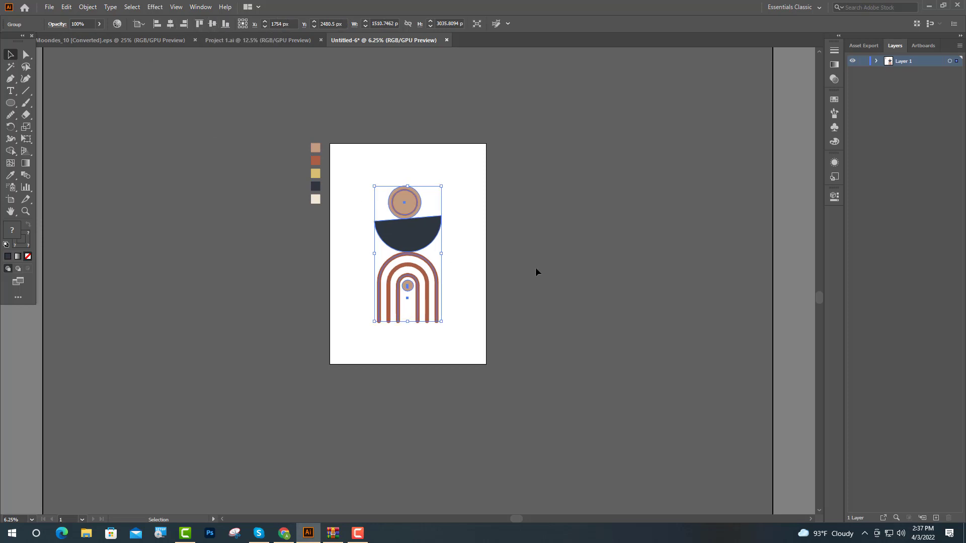
pyautogui.click(524, 257)
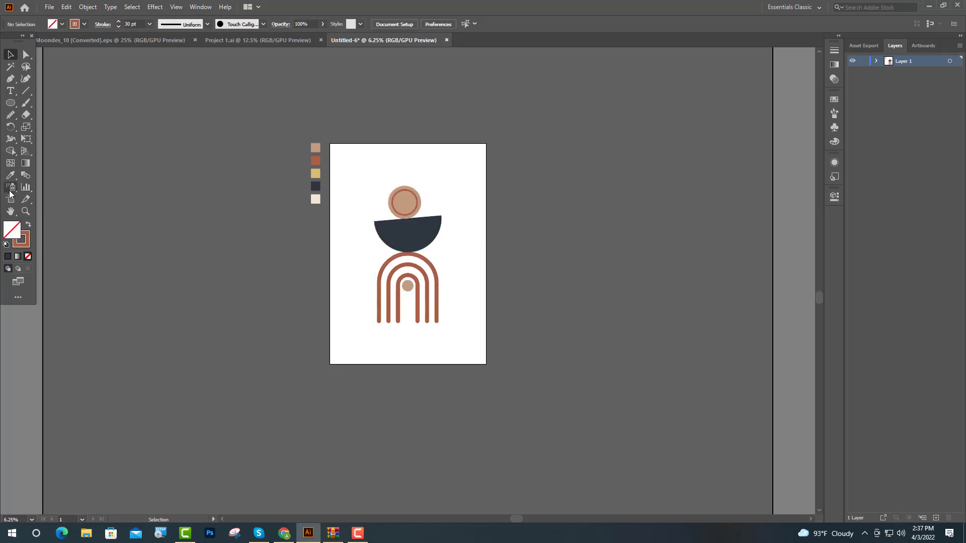
# Draw a 3508 by 4961 px rectangle covering the whole artboard, filled with the cream swatch colour
pyautogui.click(11, 175)
pyautogui.click(313, 202)
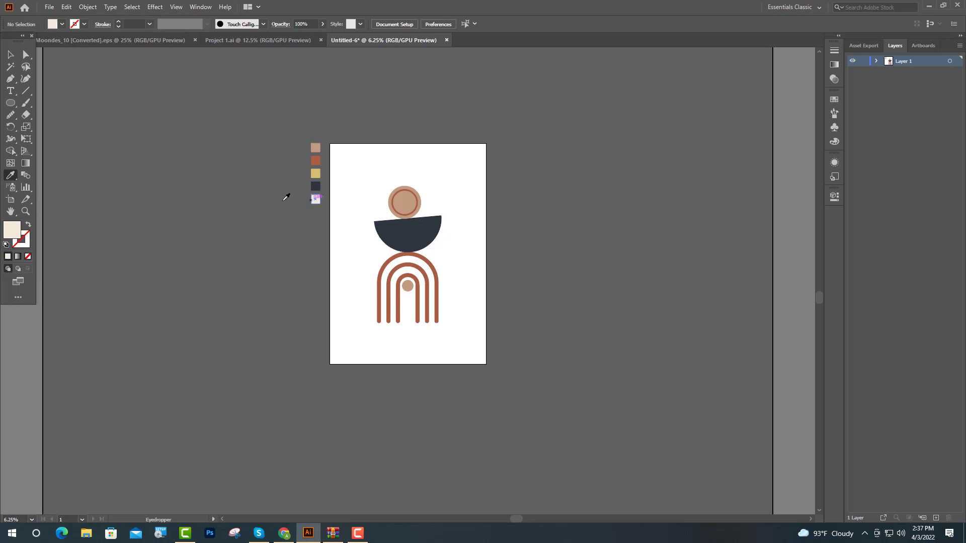
pyautogui.moveTo(7, 108); pyautogui.dragTo(57, 100)
pyautogui.moveTo(330, 143); pyautogui.dragTo(486, 364)
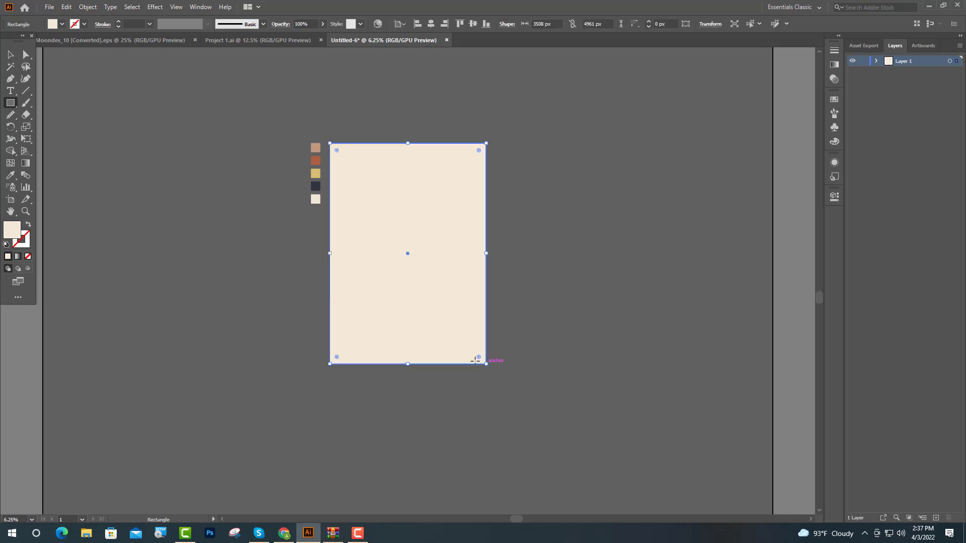
# Send the cream rectangle to the back, behind the artwork
pyautogui.click(8, 52)
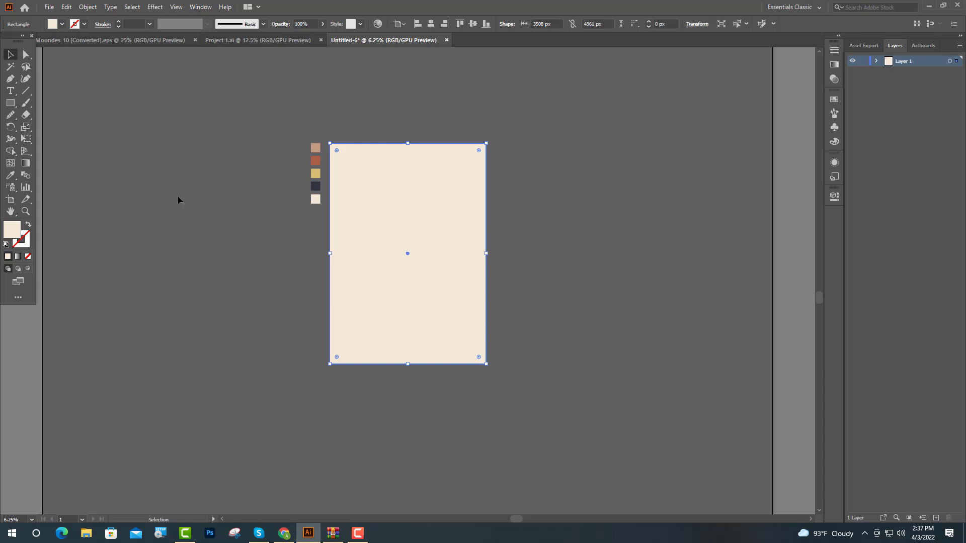
pyautogui.rightClick(384, 215)
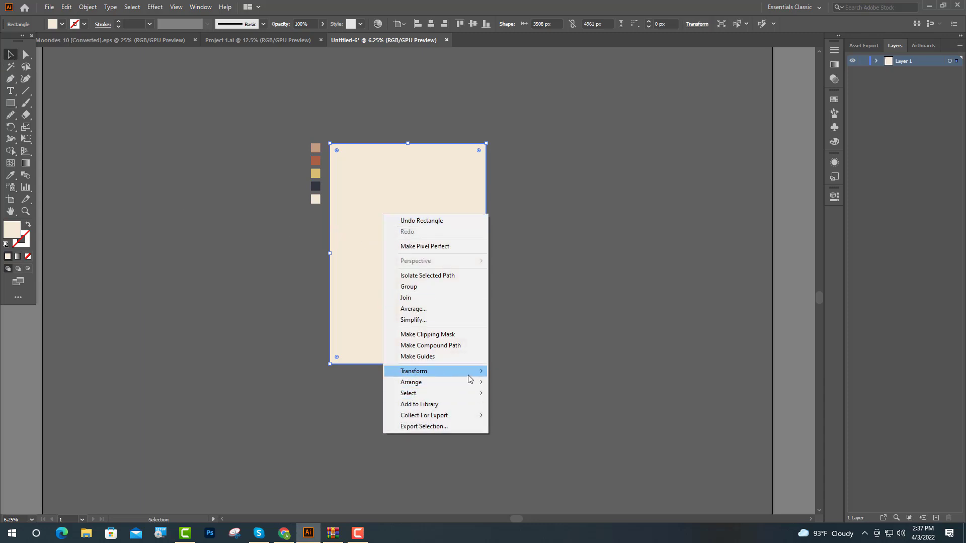
pyautogui.moveTo(477, 382)
pyautogui.click(513, 417)
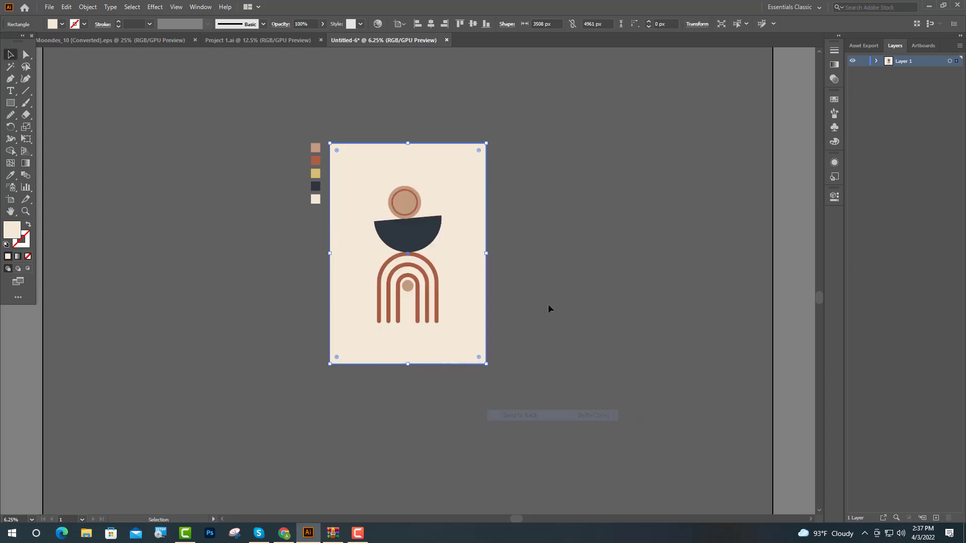
pyautogui.click(499, 337)
# Place the grunge texture group over the entire poster, about 3508 by 4961 px, and fill it with the cream swatch colour
pyautogui.hotkey('ctrl', '+')
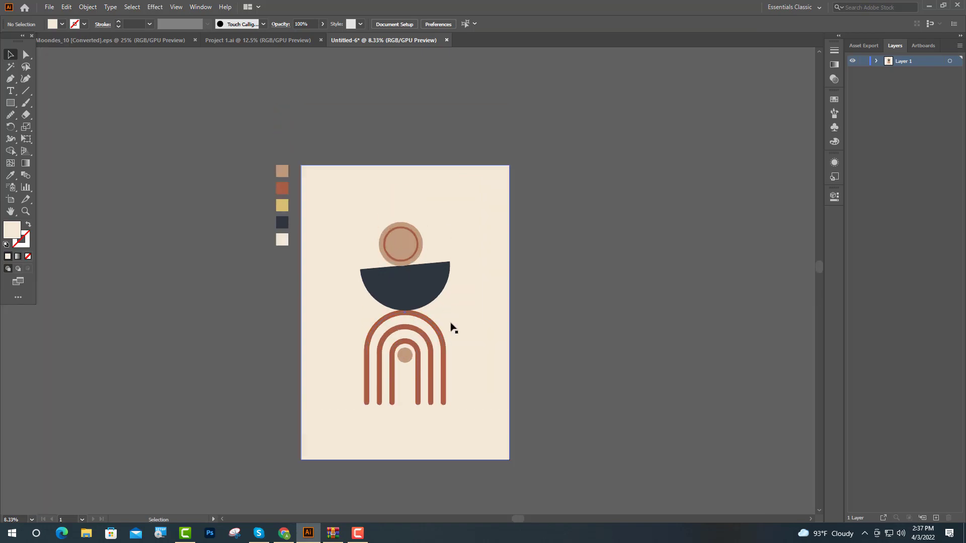
pyautogui.hotkey('ctrl', '+')
pyautogui.click(376, 159)
pyautogui.moveTo(364, 242); pyautogui.dragTo(379, 256)
pyautogui.scroll(5, 393, 277)
pyautogui.scroll(-4, 382, 280)
pyautogui.moveTo(378, 256); pyautogui.dragTo(365, 254)
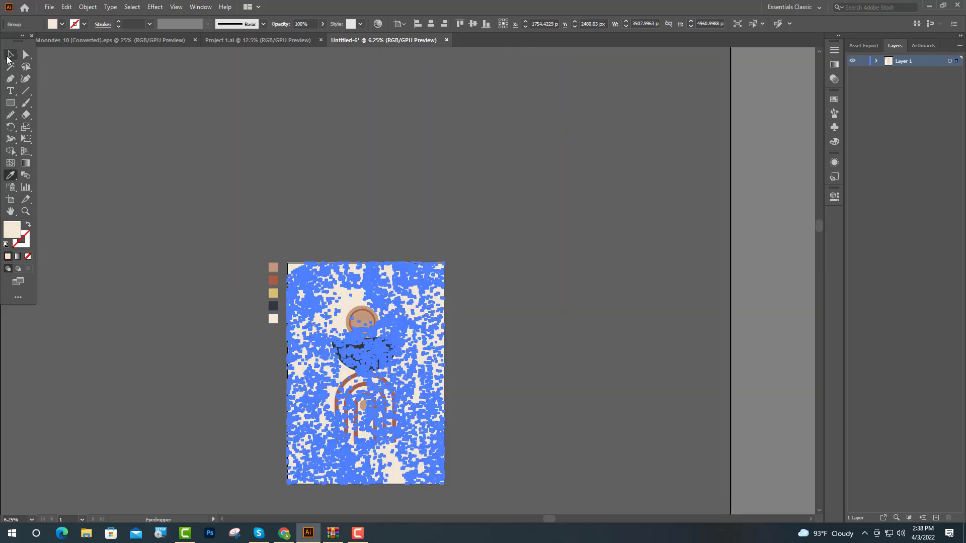
pyautogui.click(10, 55)
pyautogui.click(432, 192)
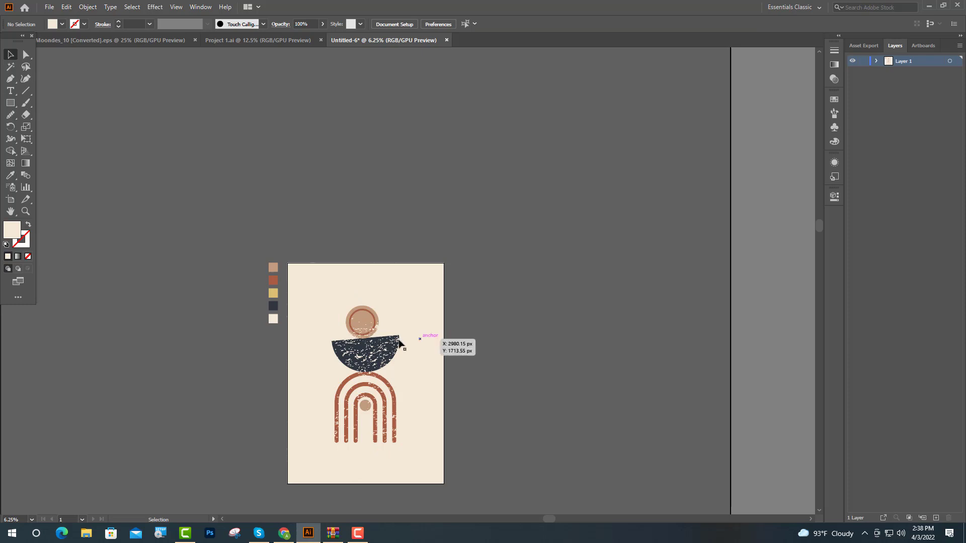
# Set the grunge texture group's opacity to 30%
pyautogui.click(379, 366)
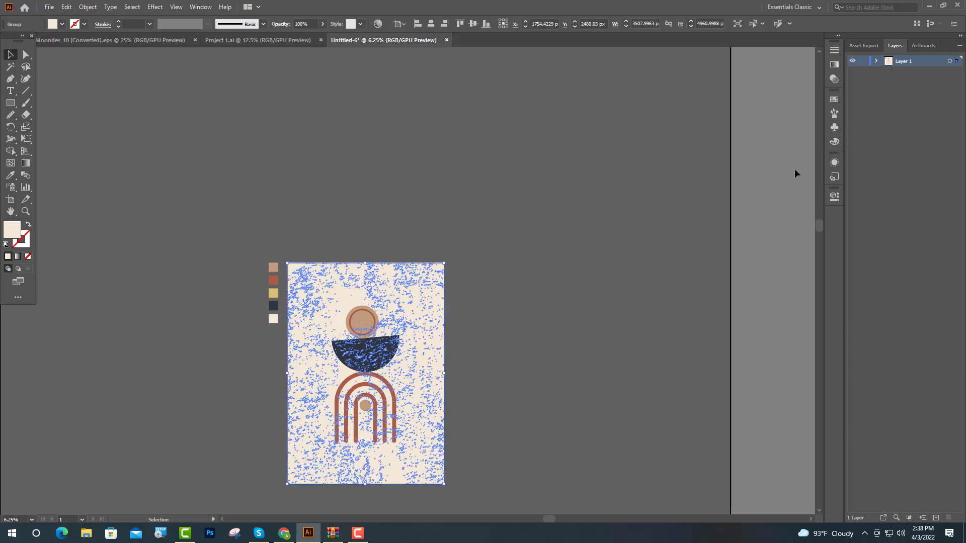
pyautogui.click(834, 196)
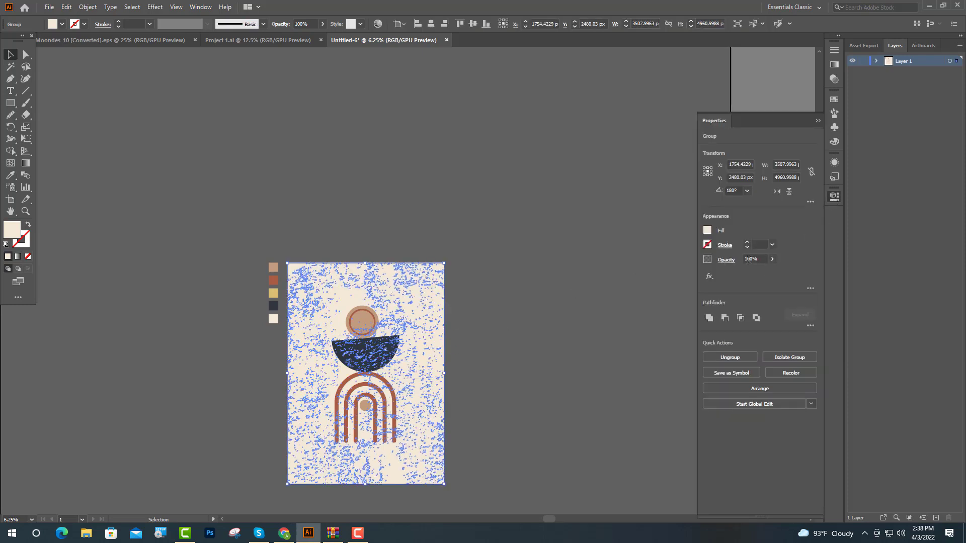
pyautogui.moveTo(749, 260); pyautogui.dragTo(734, 265)
pyautogui.press('Return')
pyautogui.click(818, 121)
pyautogui.click(580, 210)
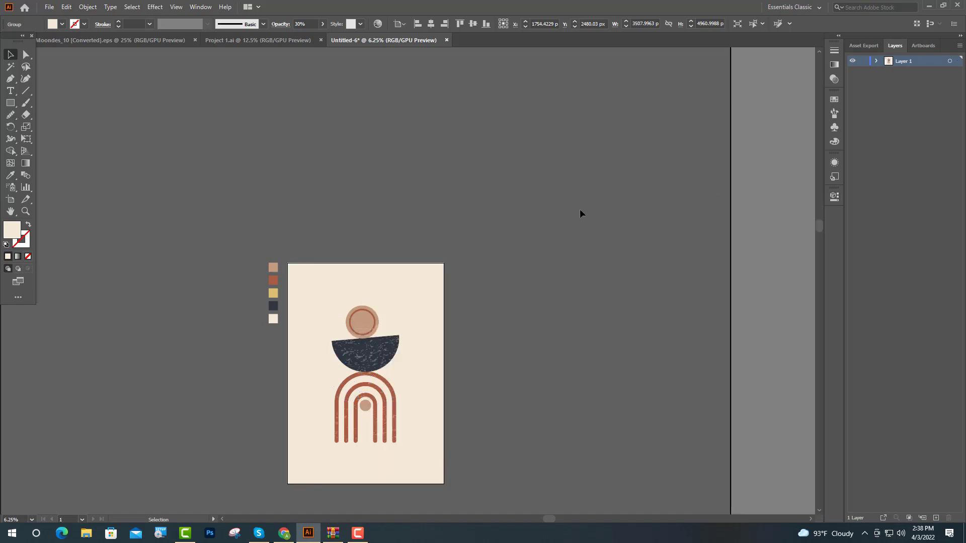
pyautogui.scroll(-2, 346, 353)
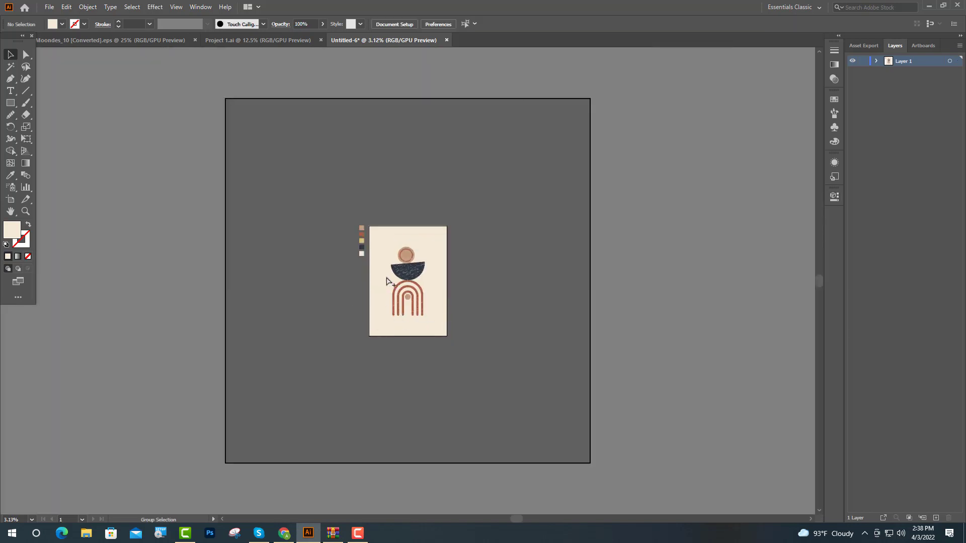
pyautogui.scroll(5, 386, 276)
pyautogui.scroll(-3, 473, 248)
pyautogui.scroll(2, 439, 248)
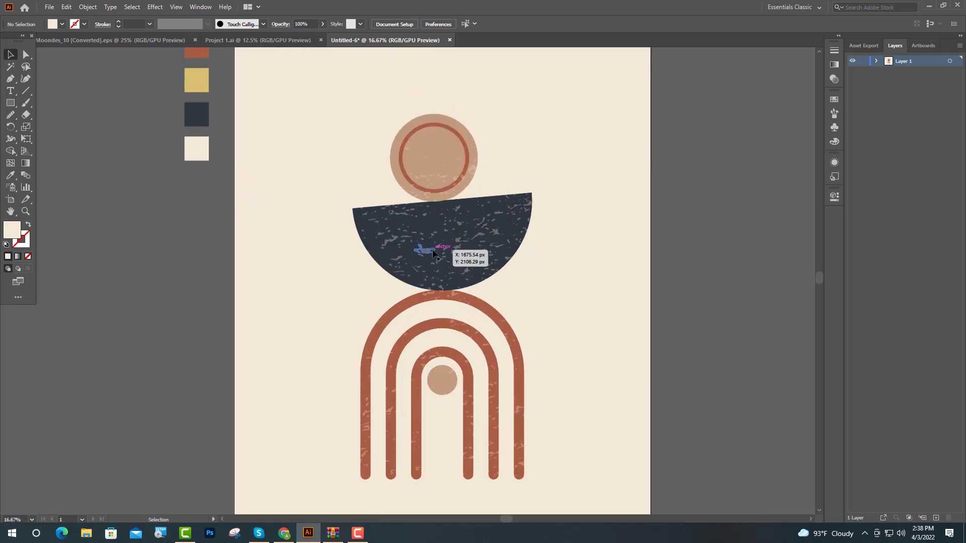